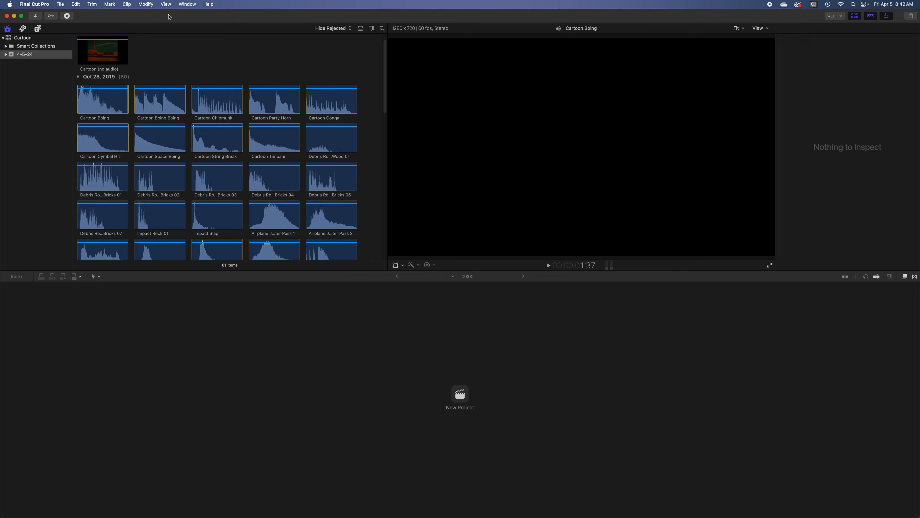
Check that Skimming and Audio Skimming are turned on
left_click(166, 4)
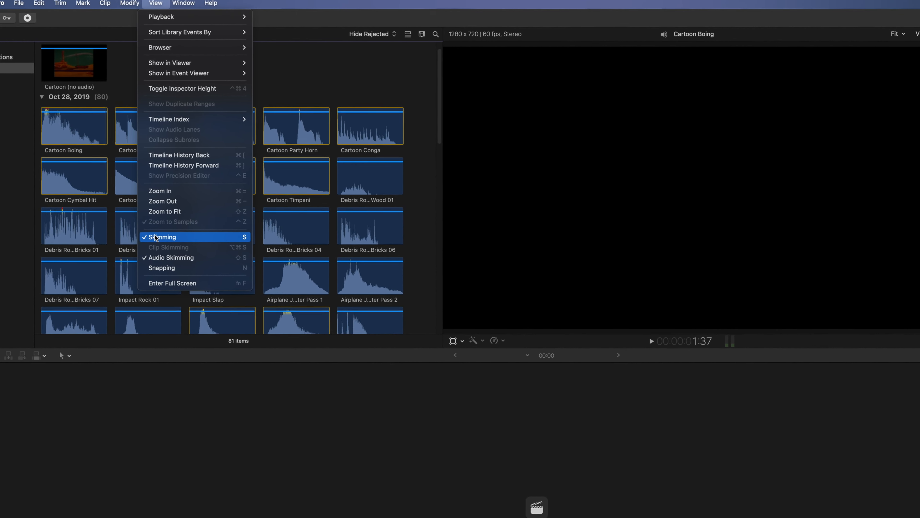
left_click(159, 262)
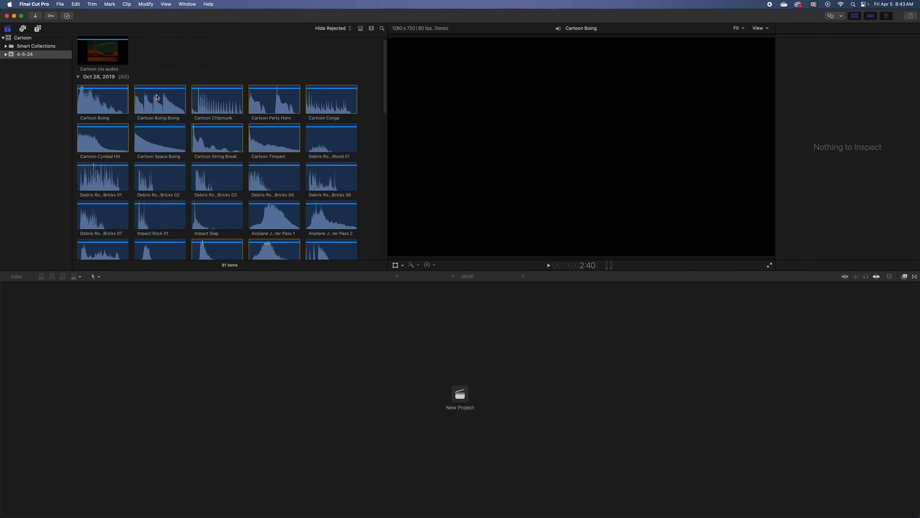
Create a new project named "Cartoon" in the 4-5-24 event
left_click(105, 53)
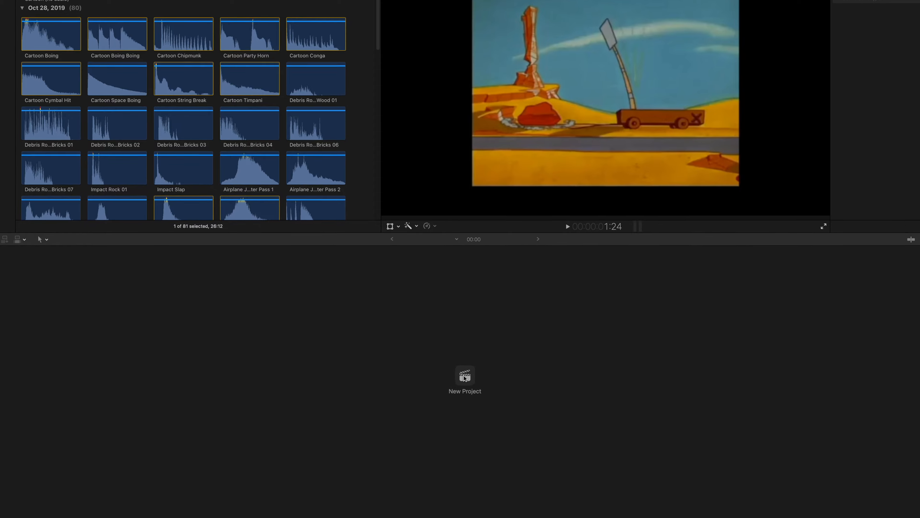
left_click(463, 382)
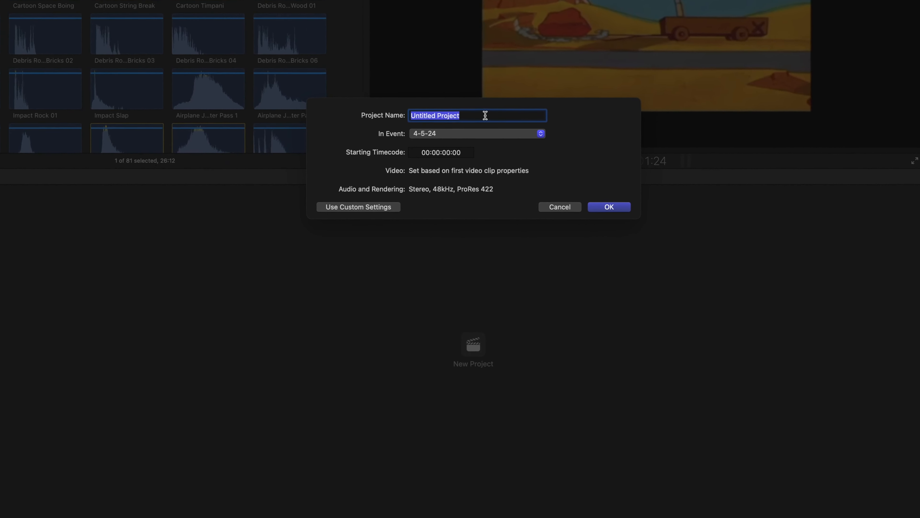
type("Cartoon")
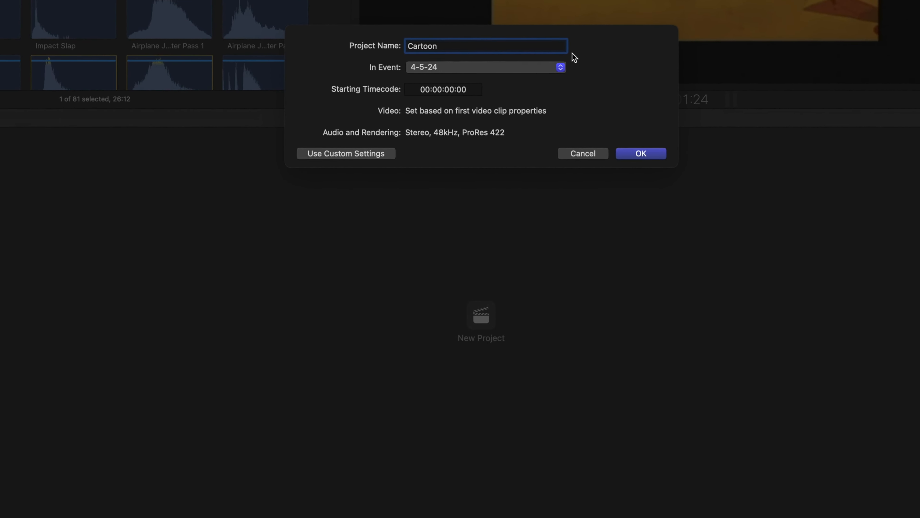
left_click(641, 152)
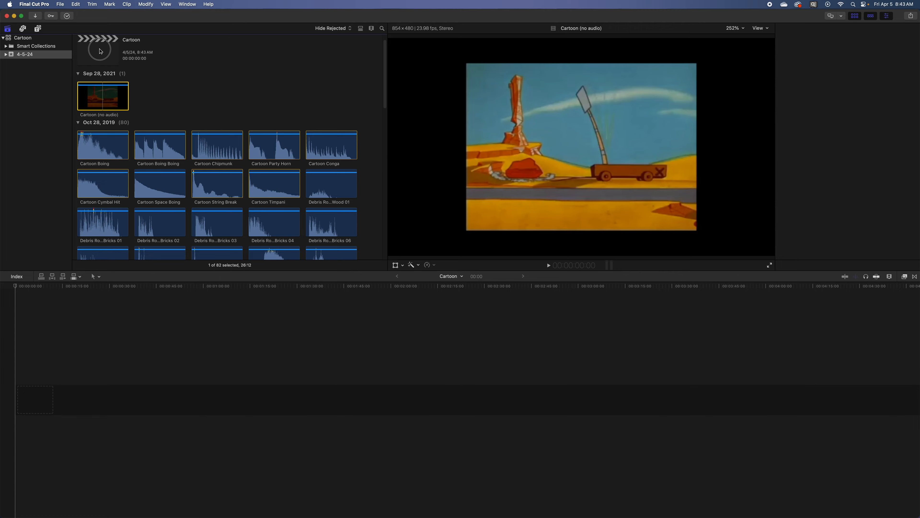
Add the Cartoon (no audio) clip to the start of the timeline, accepting NTSC SD project settings at 23.98p
left_click(107, 44)
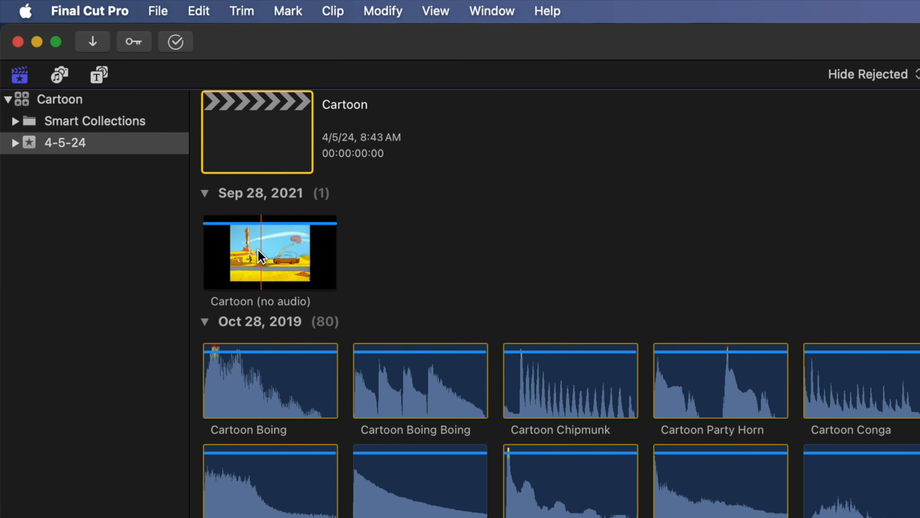
left_click_drag(258, 251, 44, 394)
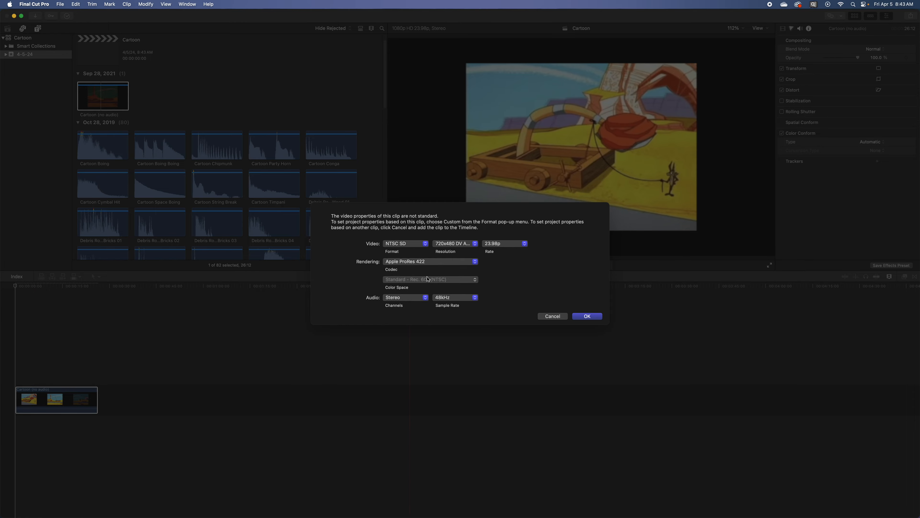
left_click(587, 316)
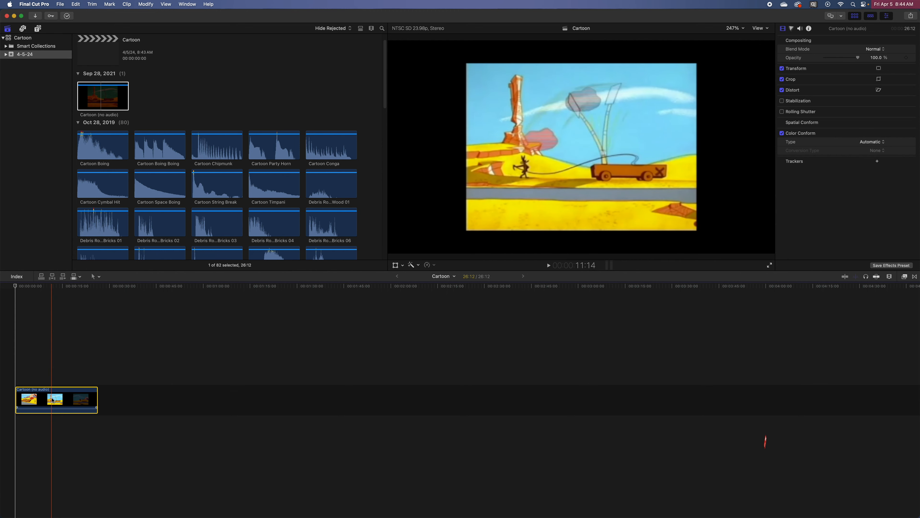
Fit the whole video clip in the timeline and enlarge the clip height to most of its maximum
key("shift+z")
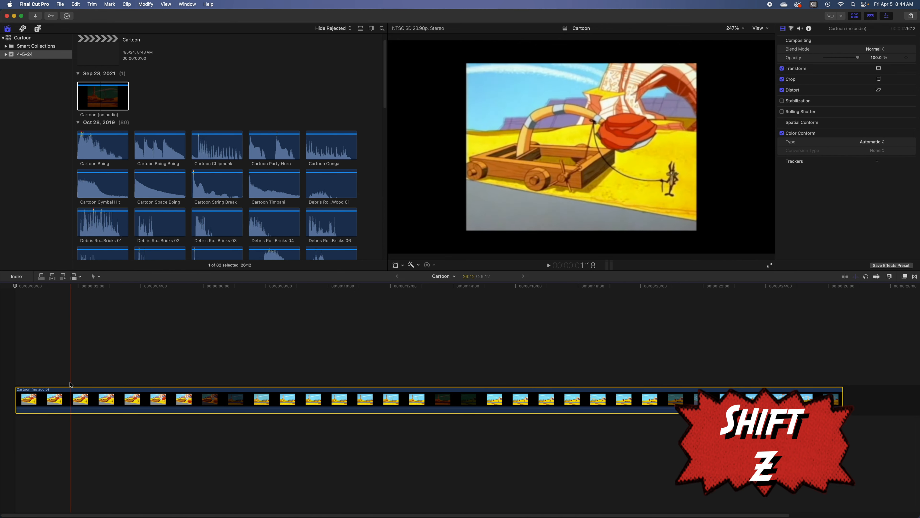
left_click(157, 150)
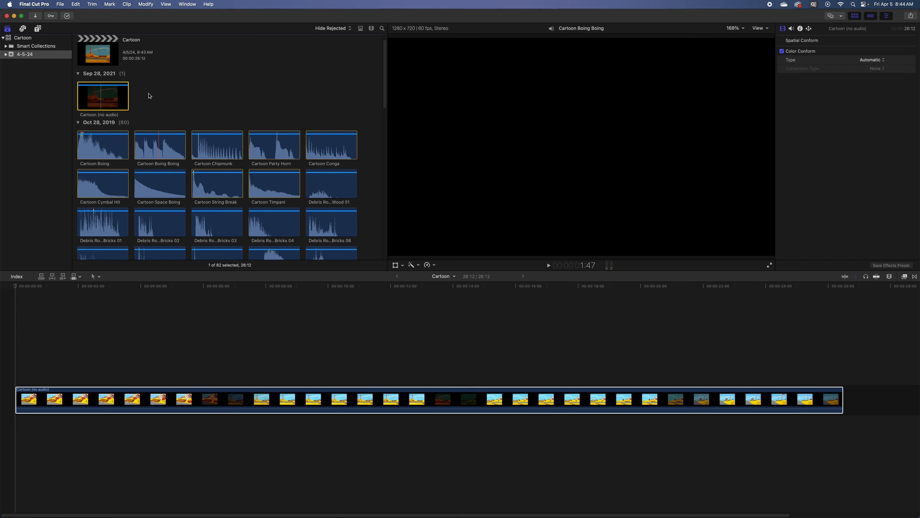
left_click(40, 398)
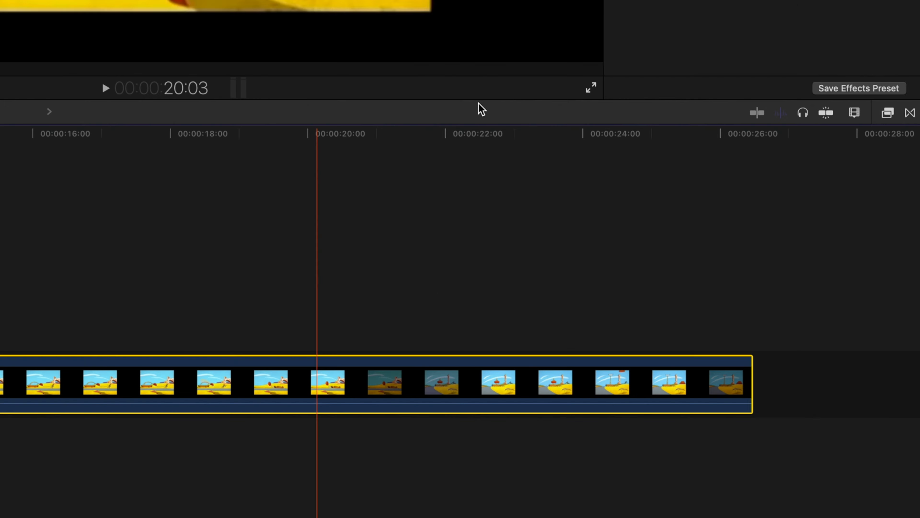
left_click(854, 115)
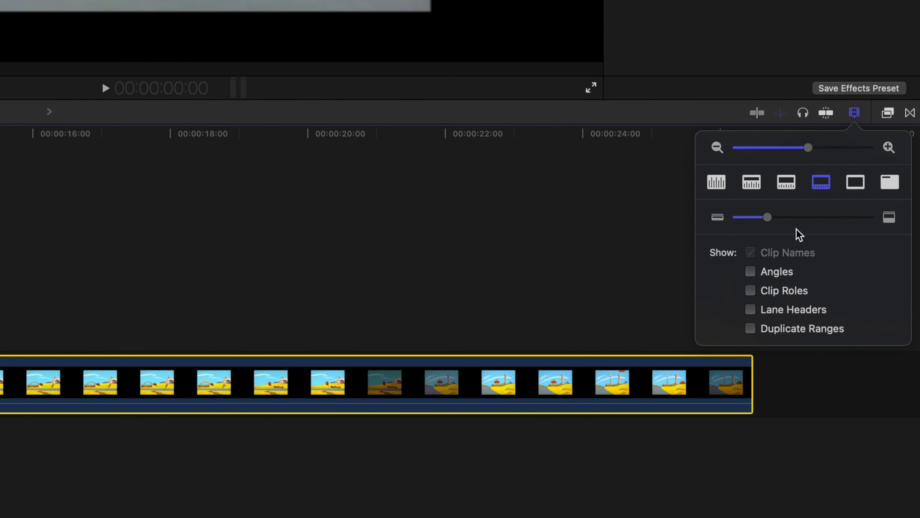
left_click_drag(769, 217, 874, 217)
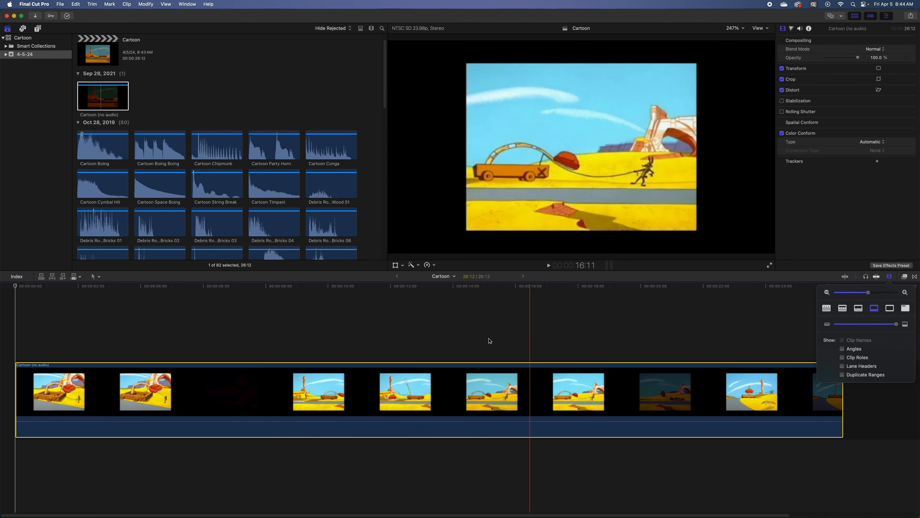
left_click_drag(896, 324, 882, 326)
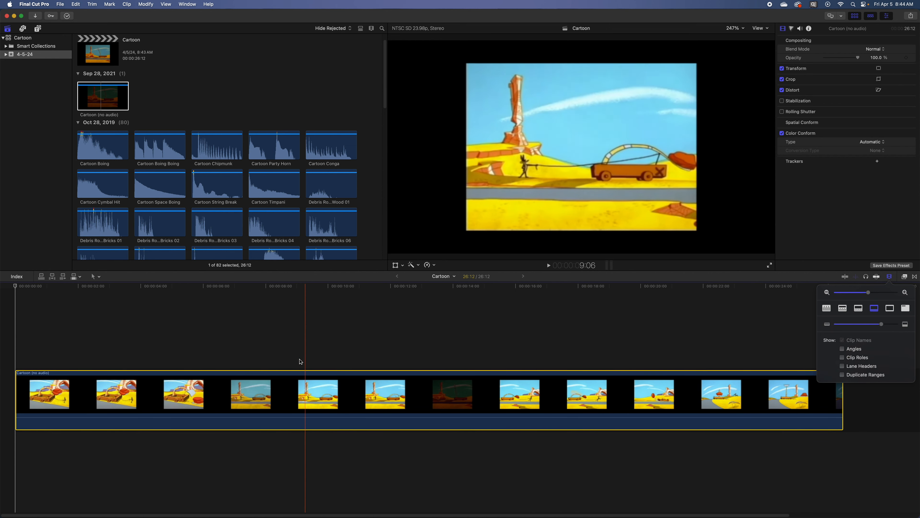
Play the opening of the video and add a marker around 3:17, where the character pulls the rope tight
key("space")
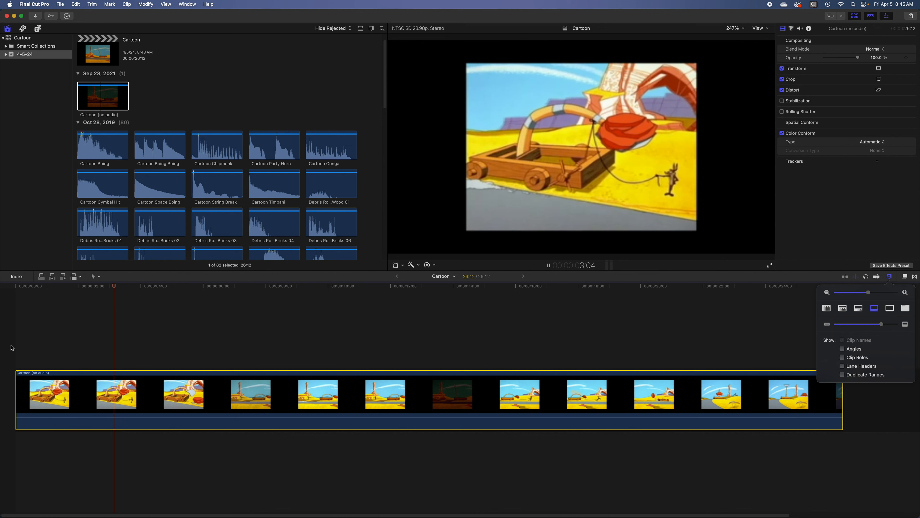
key("space")
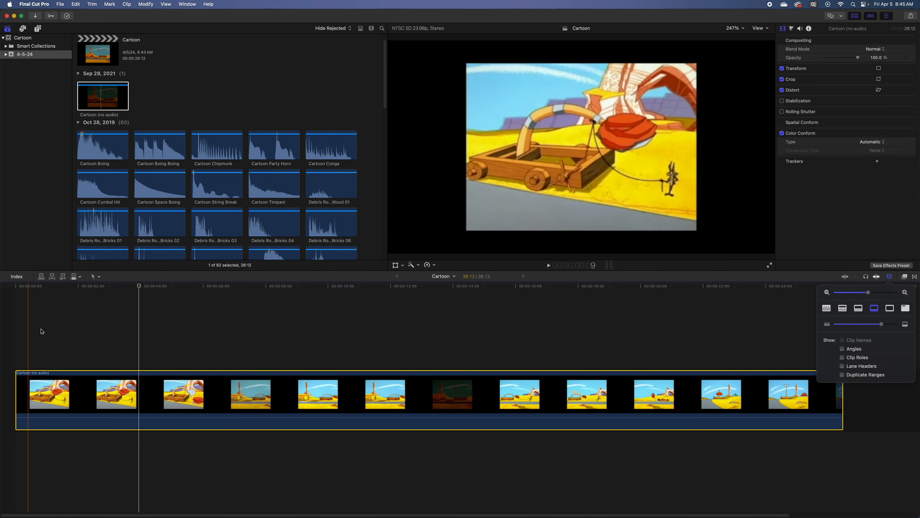
left_click(132, 287)
mouse_move(132, 287)
left_mouse_down()
mouse_move(107, 288)
mouse_move(134, 291)
left_mouse_up()
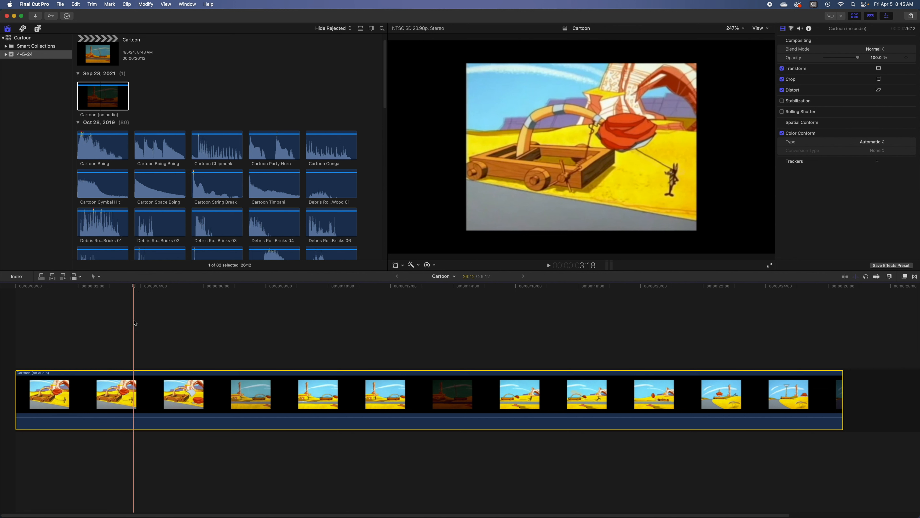
key("m")
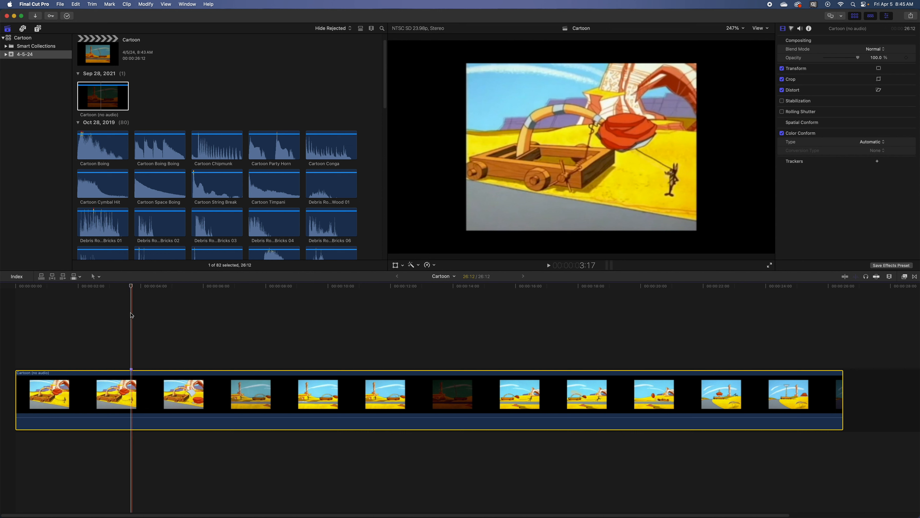
Examine the video frame by frame around 3:17 to find the exact frame where the rope is pulled tight
mouse_move(128, 289)
left_mouse_down()
mouse_move(96, 289)
mouse_move(143, 288)
left_mouse_up()
key("Right")
key("Left")
key("Left")
key("Left")
key("Left")
key("Left")
key("Left")
key("Left")
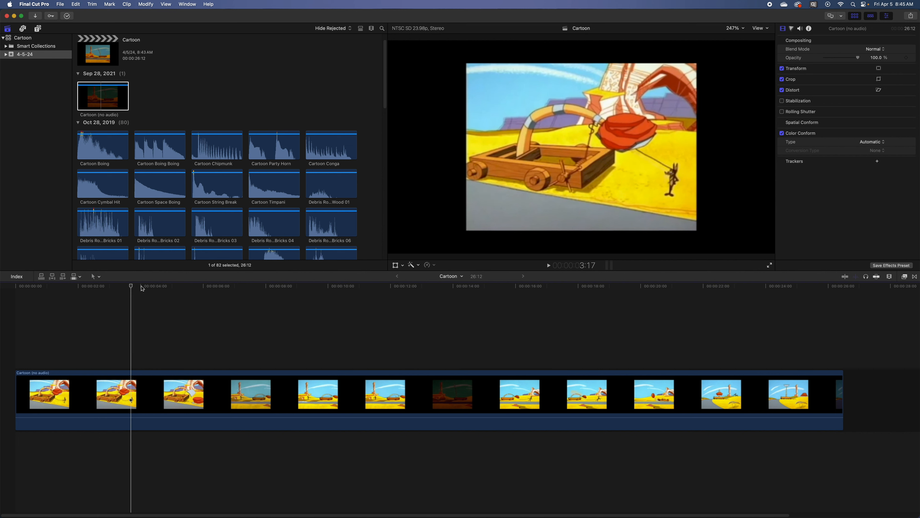
key("Left")
key("Left")
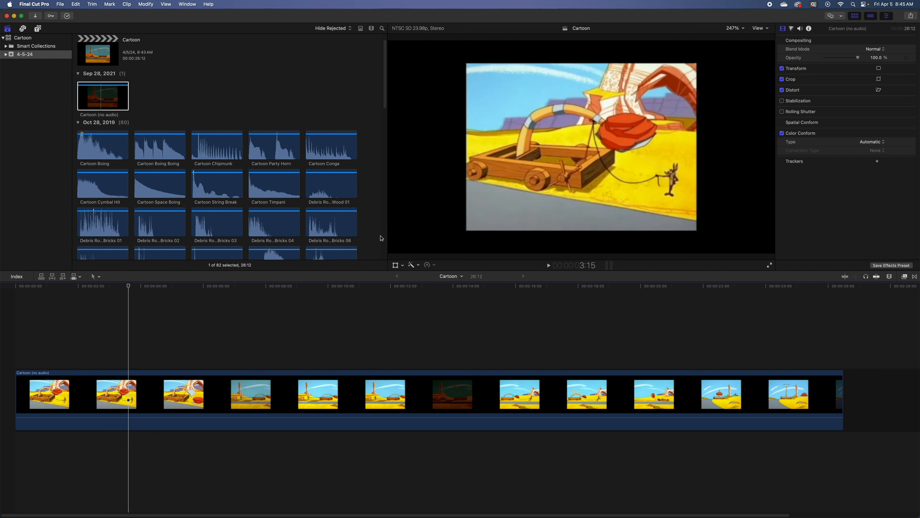
Enlarge the viewer to 400% and add a marker to the video clip at 3:16, where the rope goes tight
left_click(737, 32)
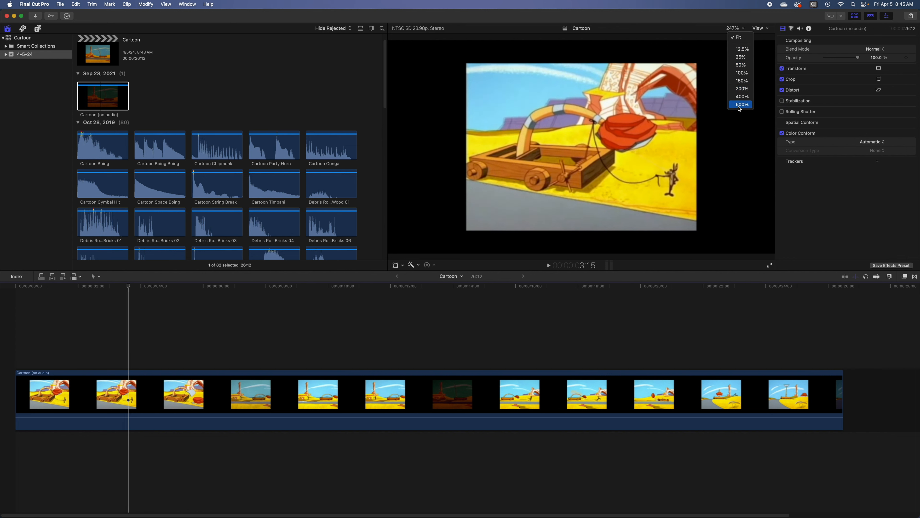
left_click(741, 97)
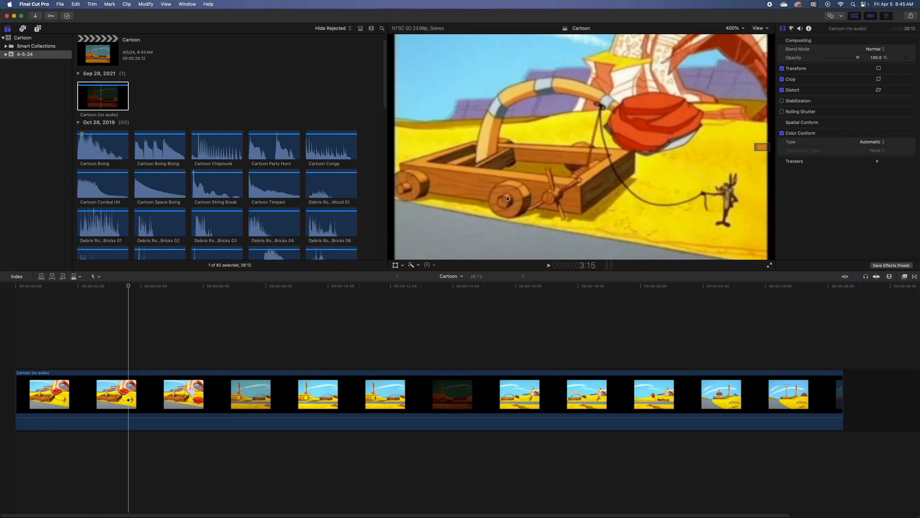
key("Right")
key("Right")
key("Right")
key("Right")
key("Right")
key("Right")
key("Right")
key("Right")
key("Right")
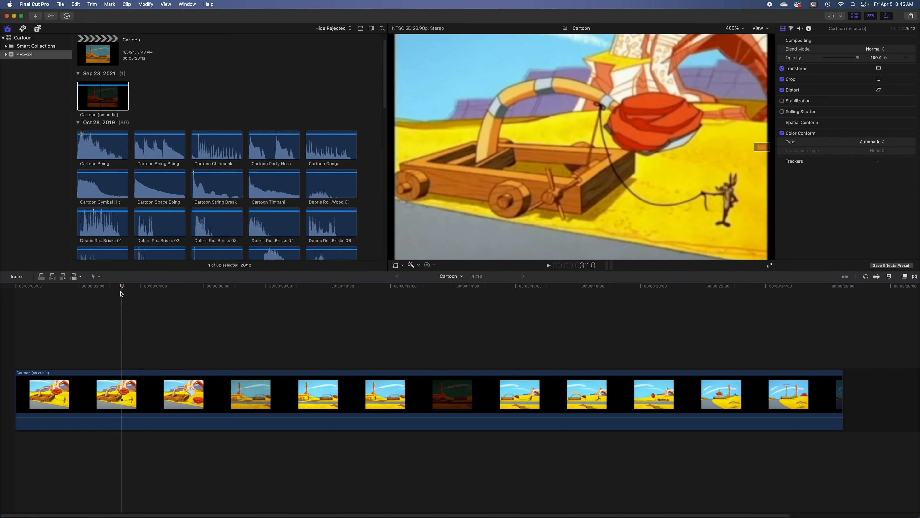
key("Left")
key("Left")
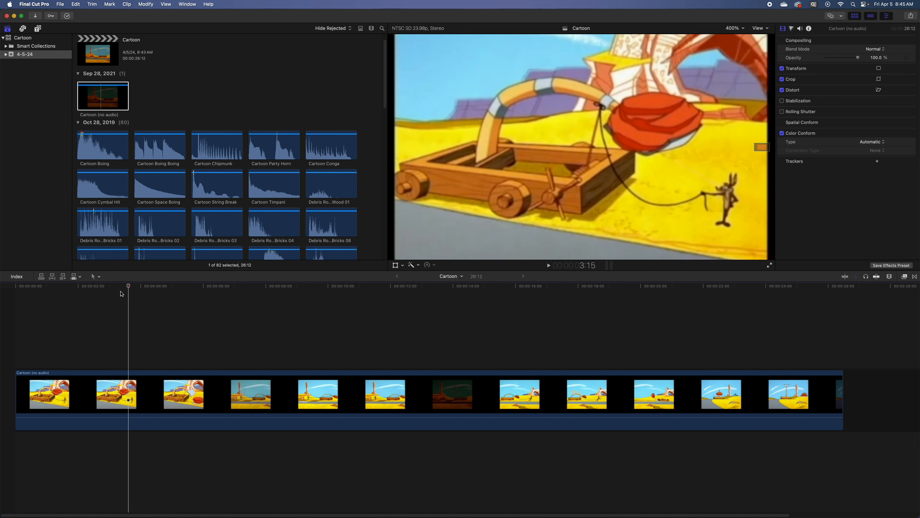
key("Right")
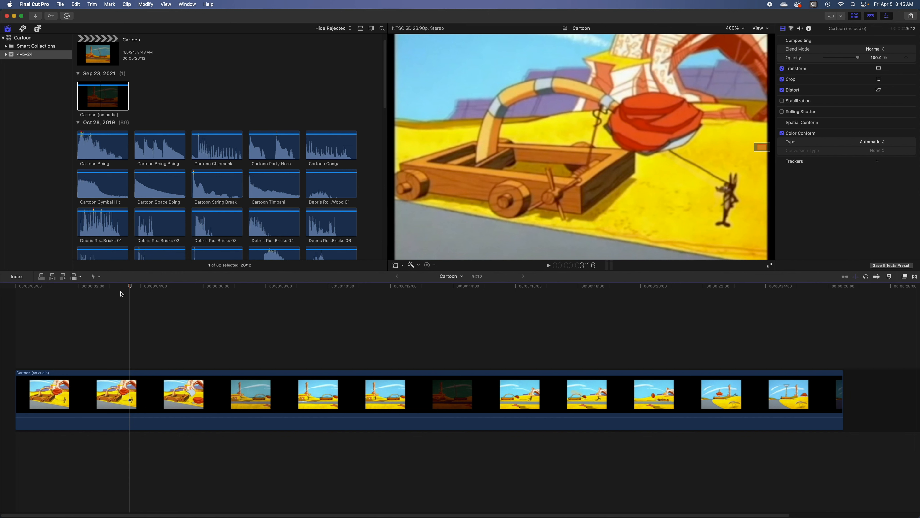
key("Right")
key("m")
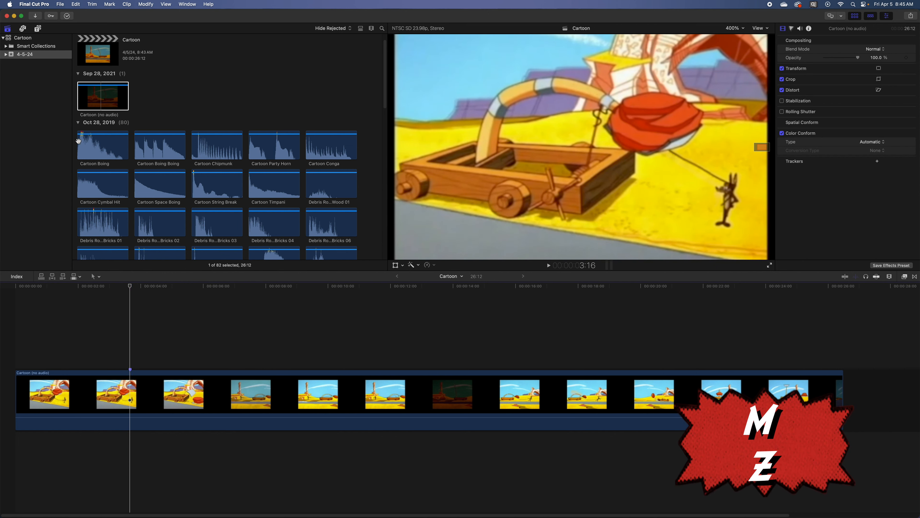
Switch the clip browser to list view and preview the Cartoon Chipmunk sound effect
key("space")
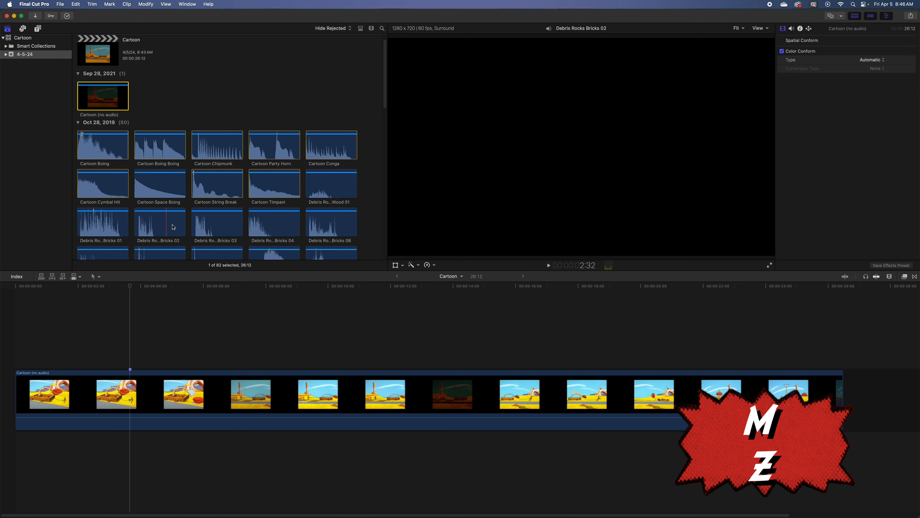
mouse_move(386, 100)
left_mouse_down()
mouse_move(388, 139)
mouse_move(389, 88)
left_mouse_up()
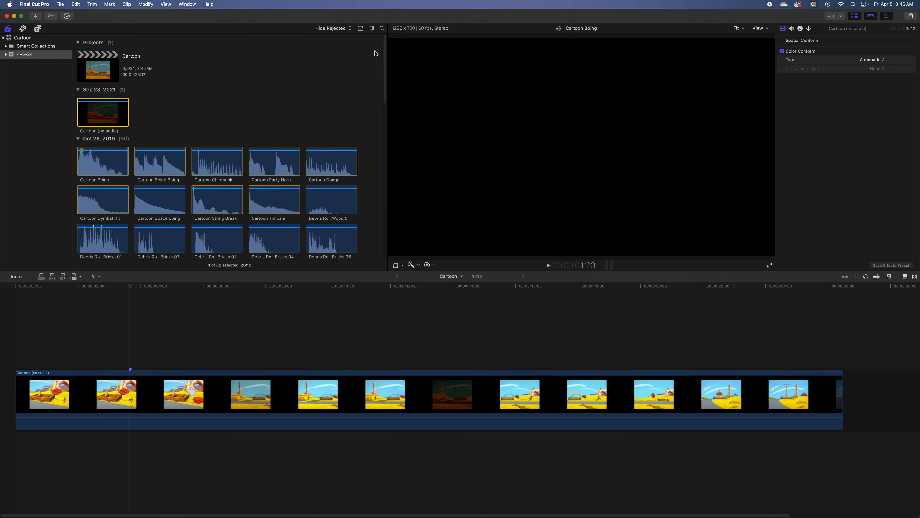
left_click(360, 29)
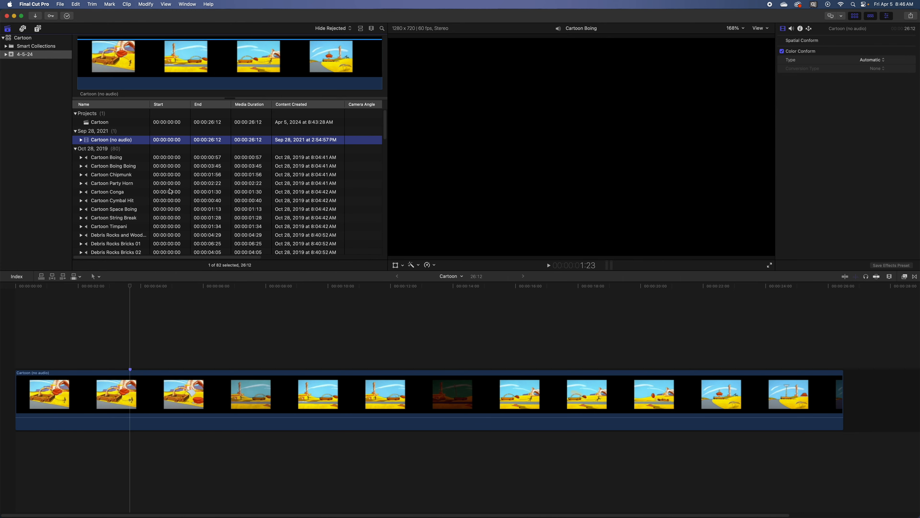
left_click(110, 174)
left_click(112, 63)
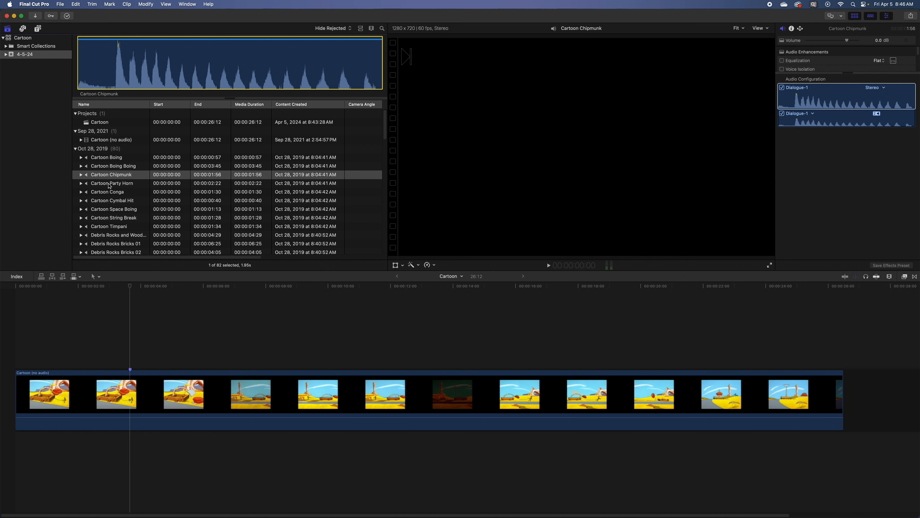
Place the Cartoon Boing sound effect beneath the video at the 3:16 marker with snapping enabled, and play it back
left_click(100, 157)
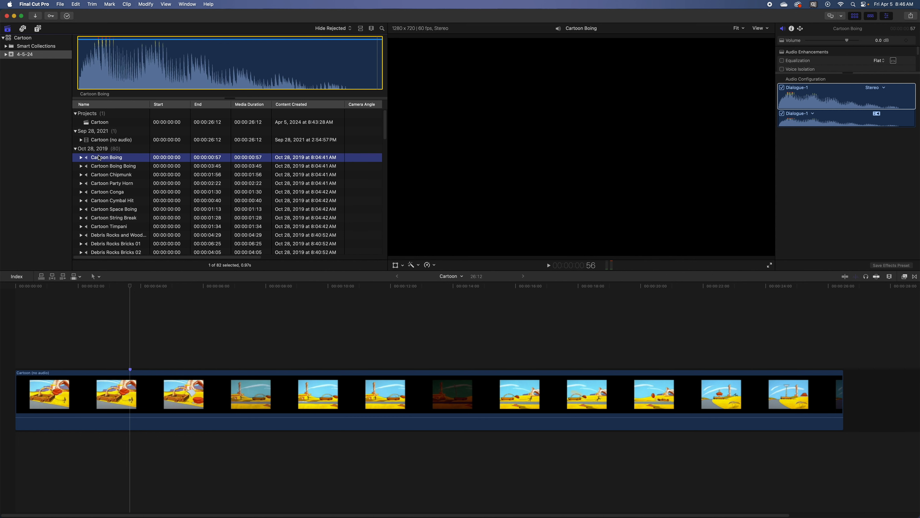
left_click_drag(101, 238, 134, 447)
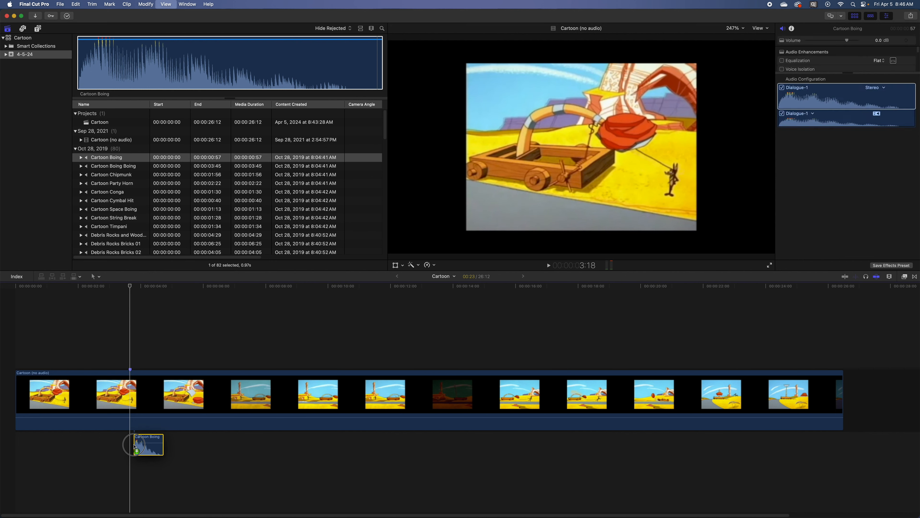
mouse_move(134, 447)
left_mouse_down()
mouse_move(115, 444)
mouse_move(139, 443)
mouse_move(131, 445)
left_mouse_up()
key("n")
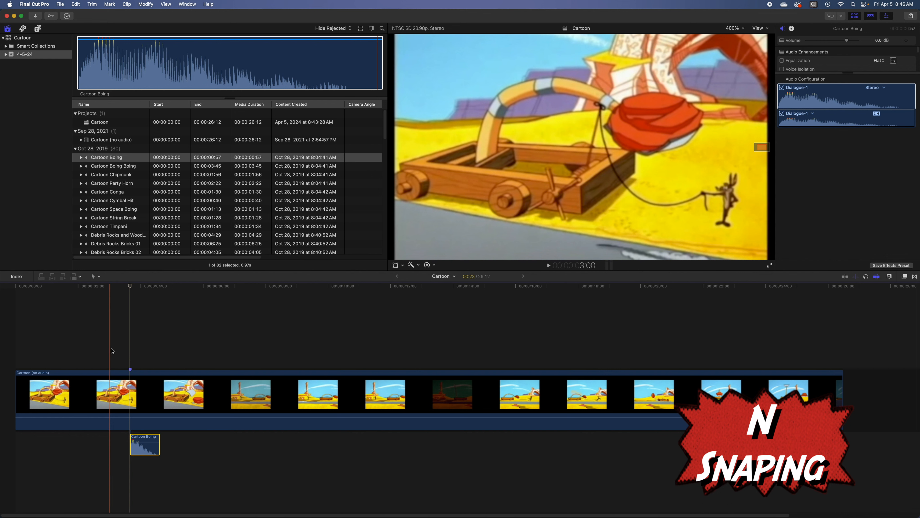
key("space")
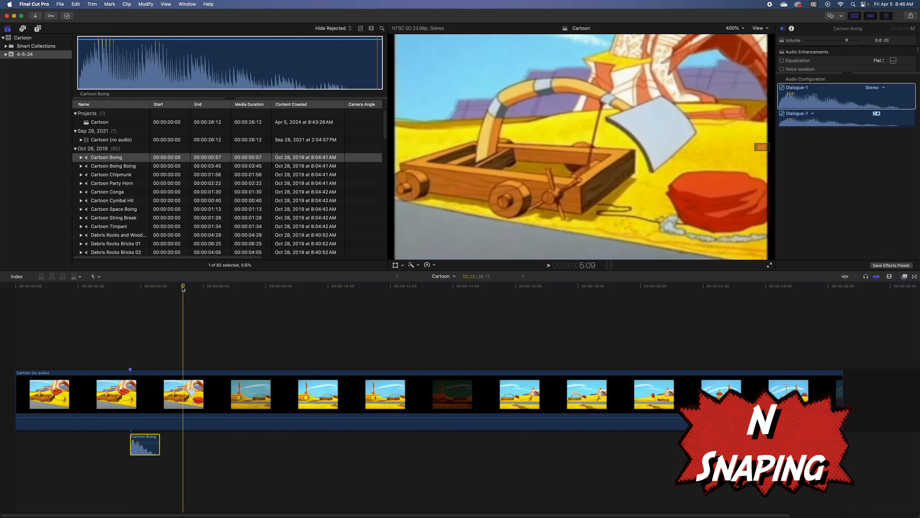
Play the video from about the four-second mark and park the playhead at 4:21, after the rock lands
left_click(143, 287)
key("space")
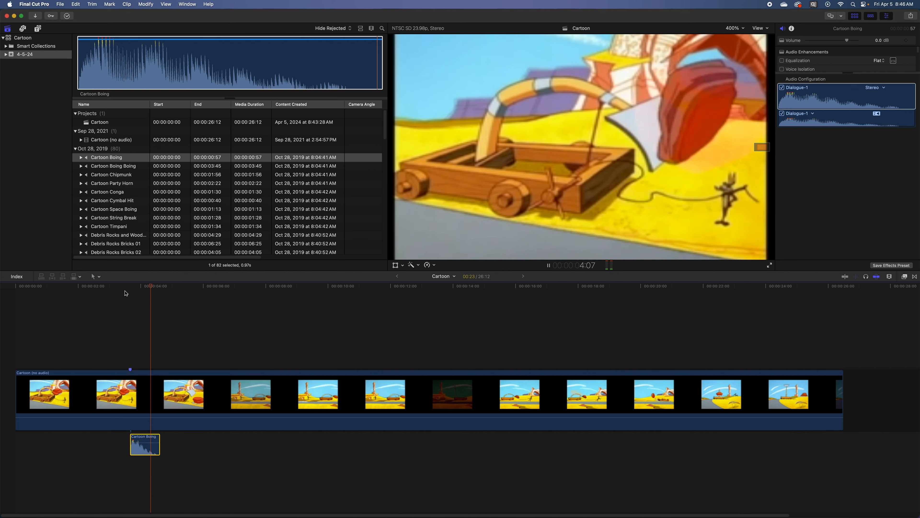
left_click(167, 287)
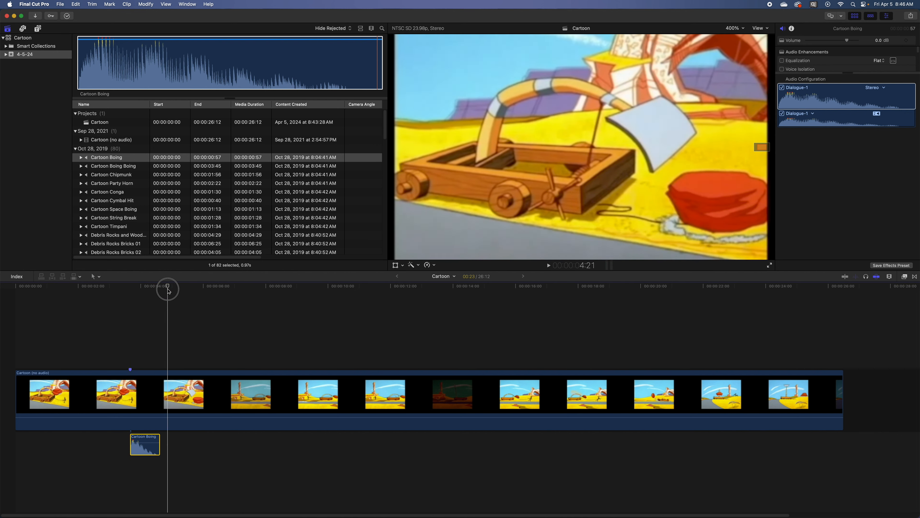
Preview the Debris Rocks Bricks 01, Impact Slap and Impact Rock 01 sound effects as candidates for the rock's landing
left_click(125, 244)
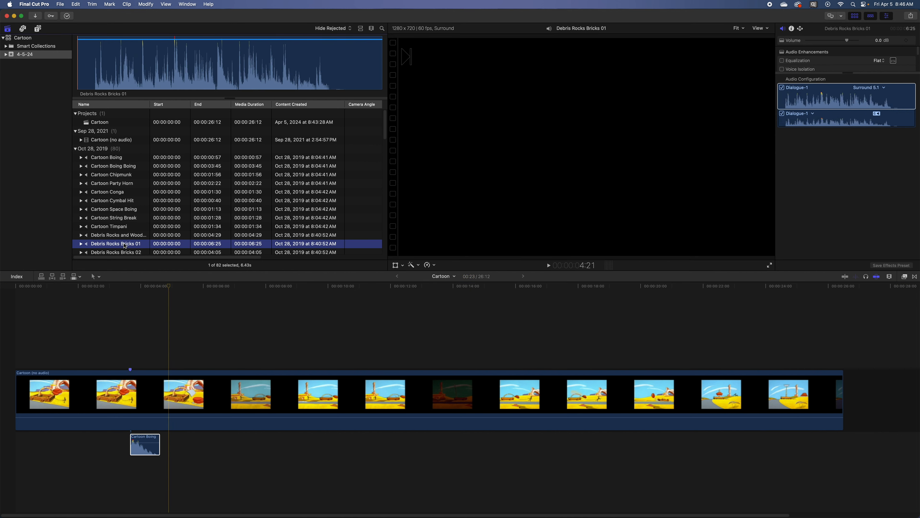
key("space")
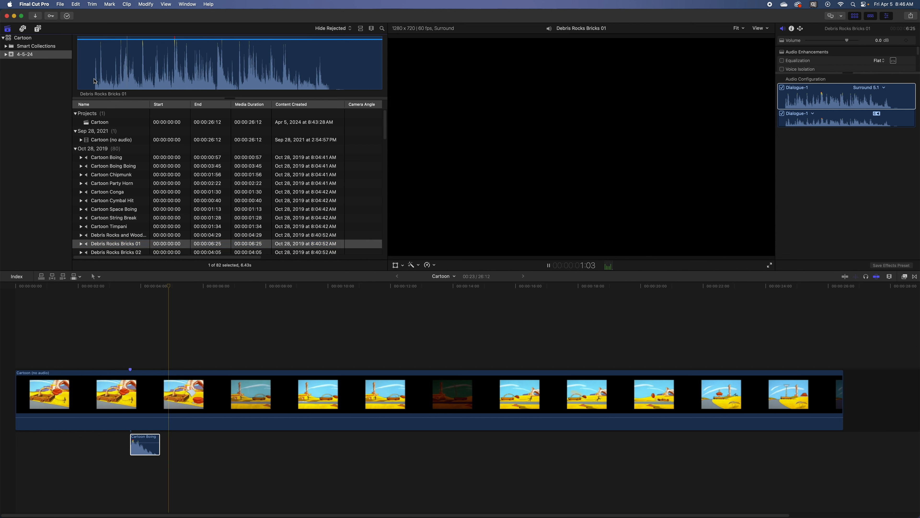
left_click_drag(386, 139, 383, 158)
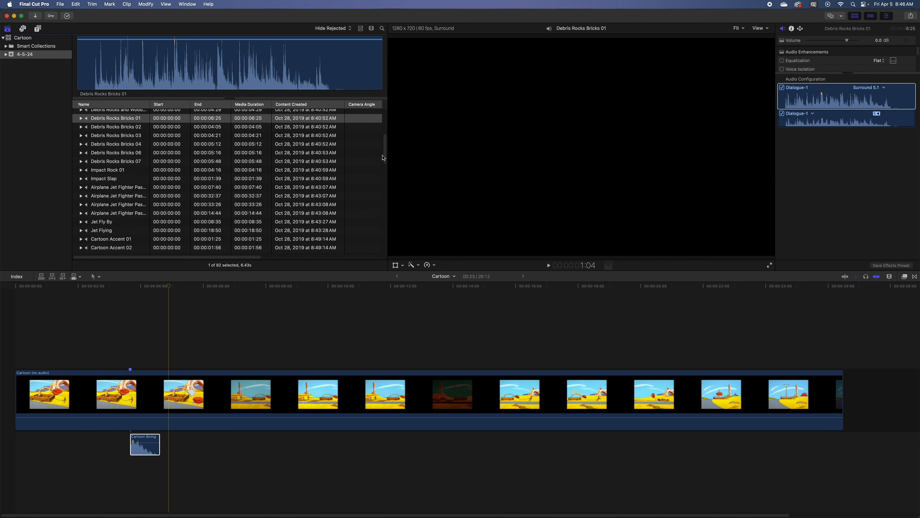
left_click(92, 177)
key("space")
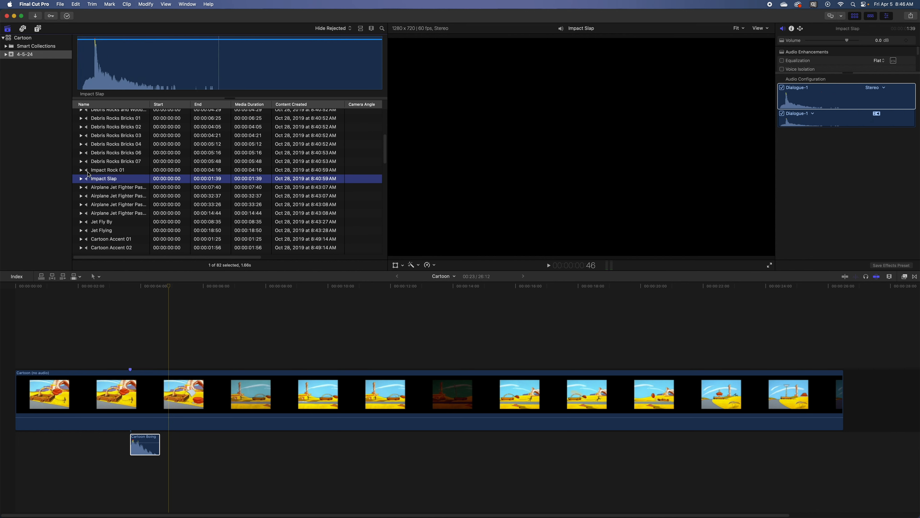
left_click(89, 174)
key("space")
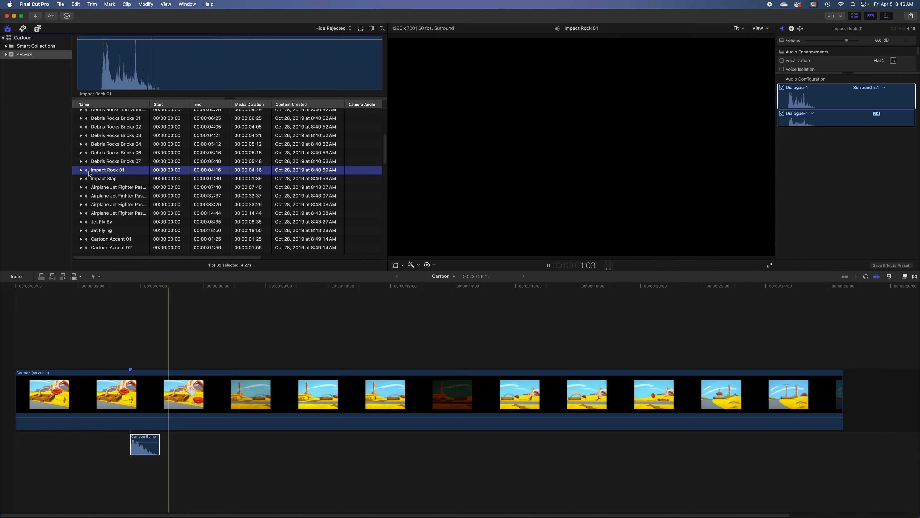
Preview Debris Rocks Bricks 07 and 06, and look through the rest of the sound effects list for an impact sound
left_click(89, 164)
key("space")
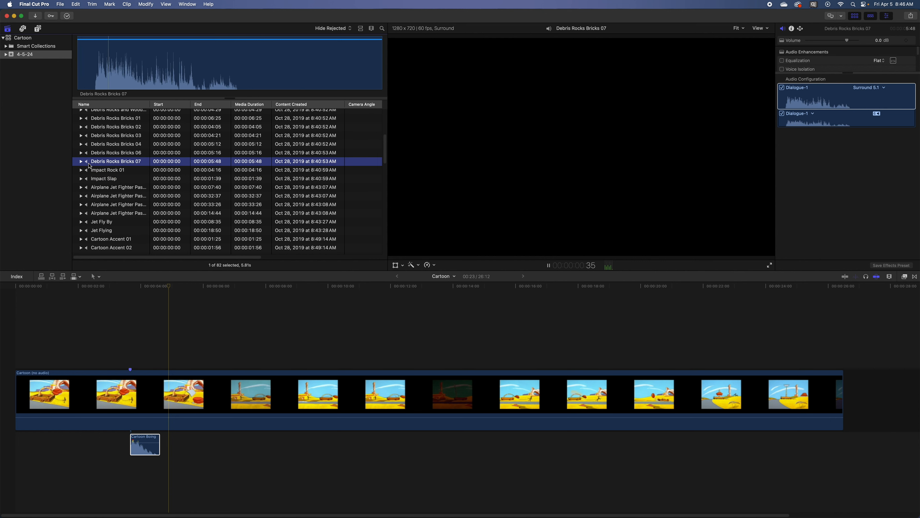
left_click(93, 154)
key("space")
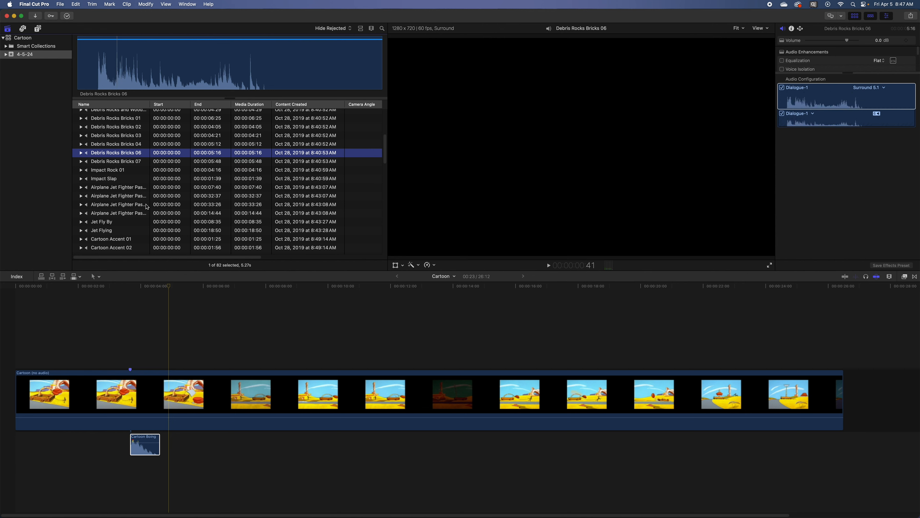
left_click_drag(387, 163, 397, 219)
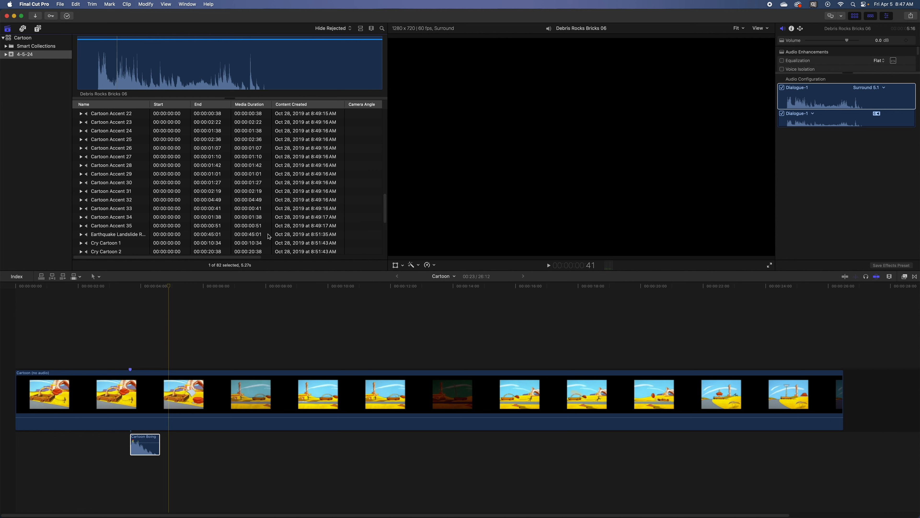
left_click_drag(386, 222, 357, 109)
left_click(145, 444)
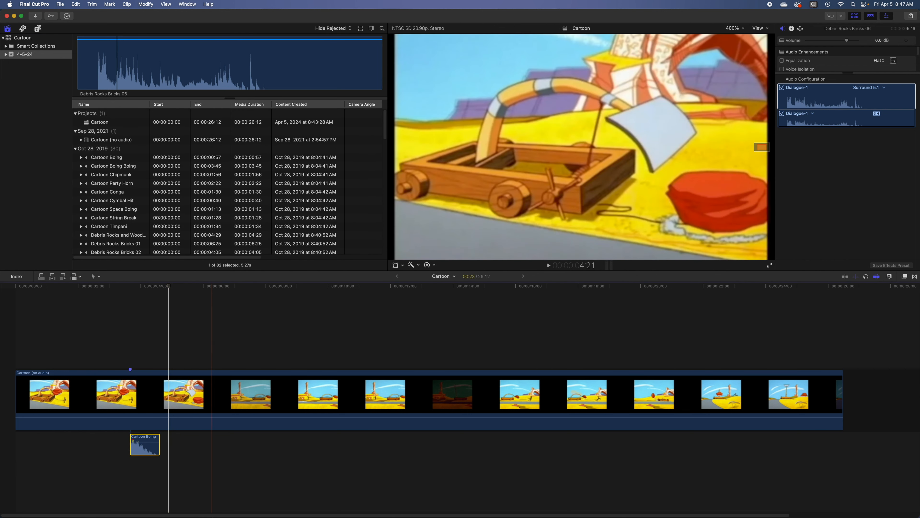
Switch to Chrome, download Explosions.zip through the assignment page's Explosion Sounds link, and extract it in Downloads
mouse_move(229, 496)
left_click(435, 487)
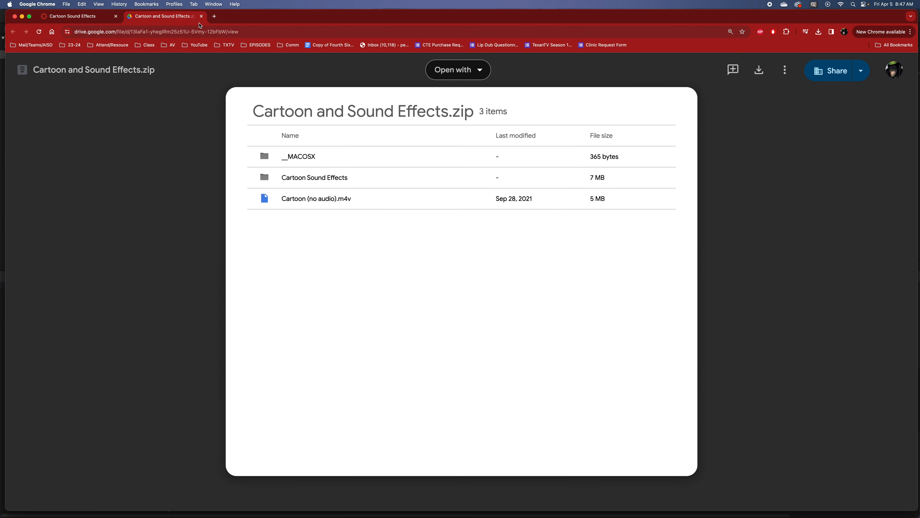
left_click(201, 17)
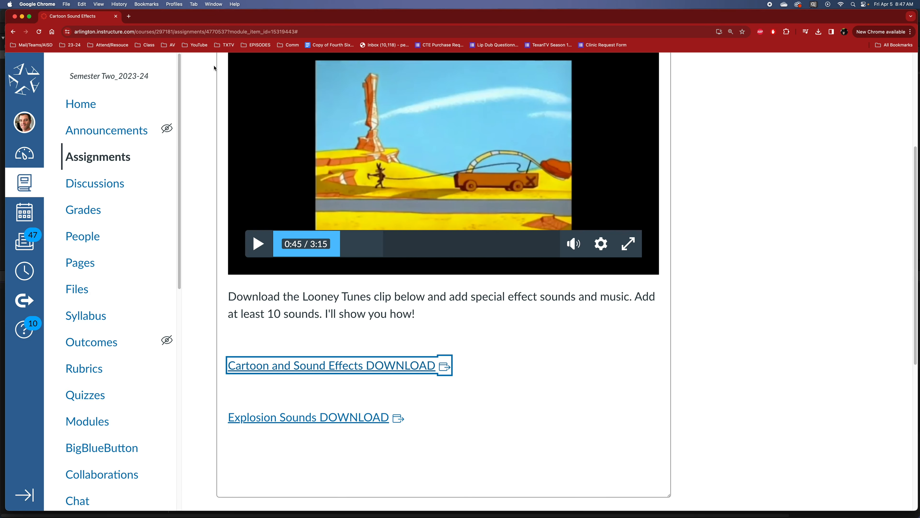
left_click(275, 420)
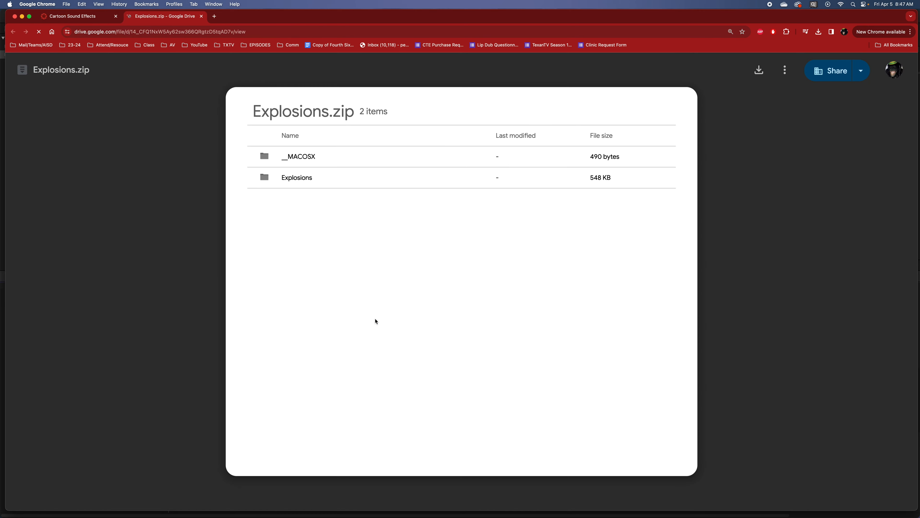
left_click(759, 71)
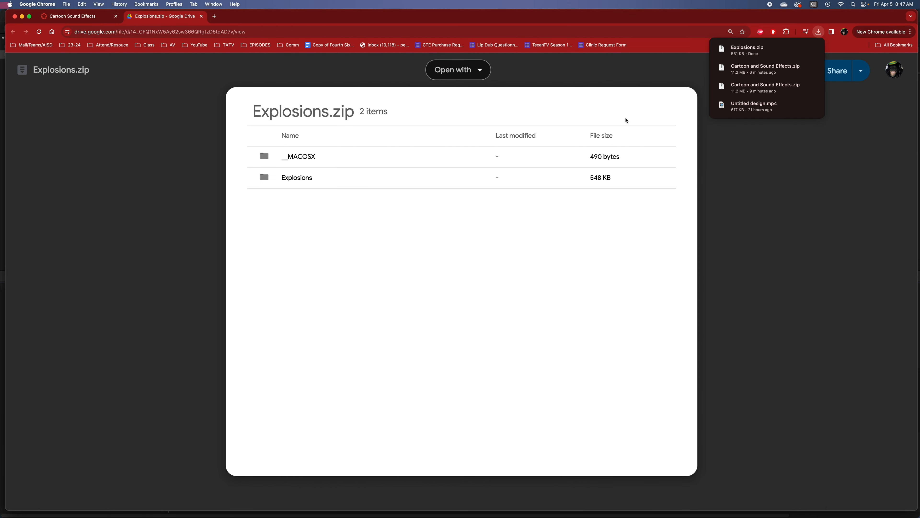
left_click(748, 52)
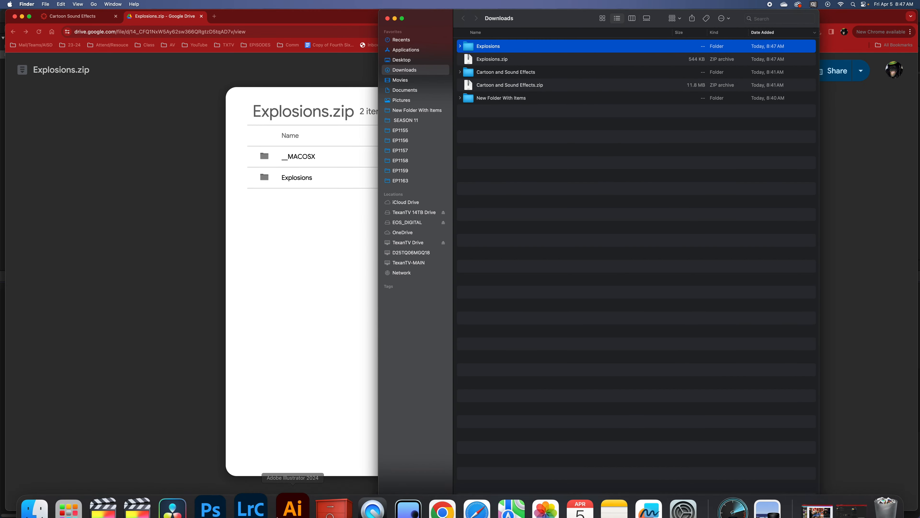
Import the extracted Explosions folder from Downloads into Final Cut Pro's 4-5-24 event and show its Explosions keyword collection
left_click(112, 504)
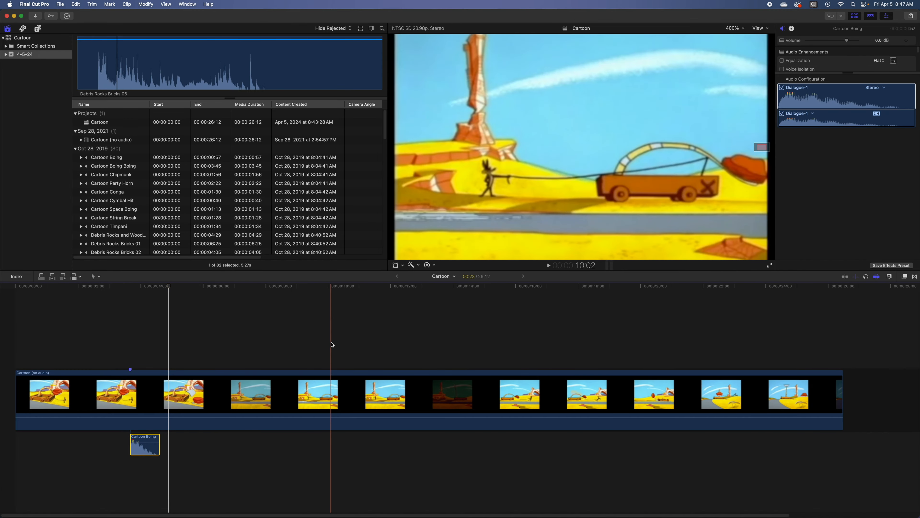
key("super+Tab")
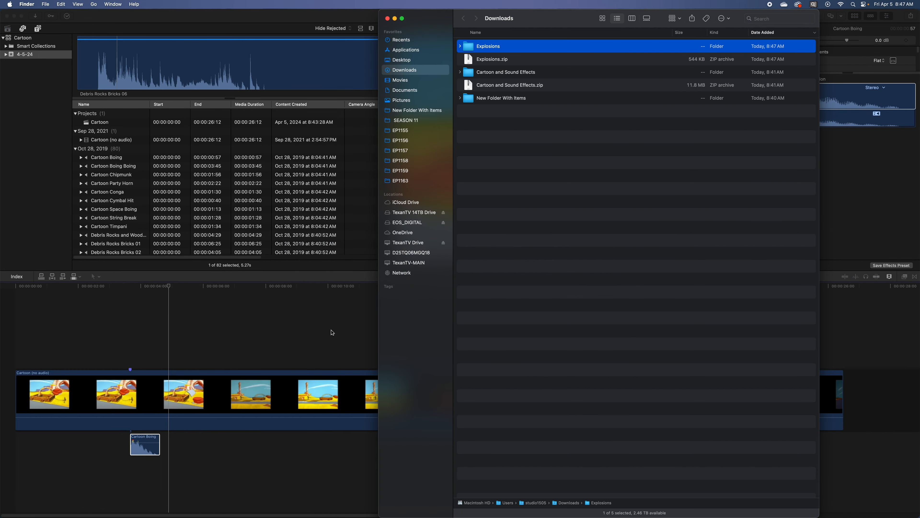
left_click_drag(472, 49, 25, 55)
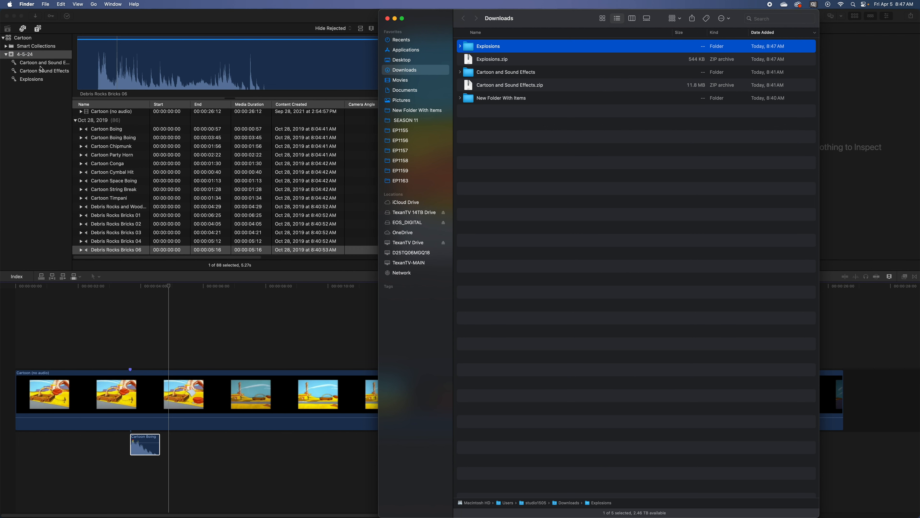
left_click(40, 75)
left_click(41, 65)
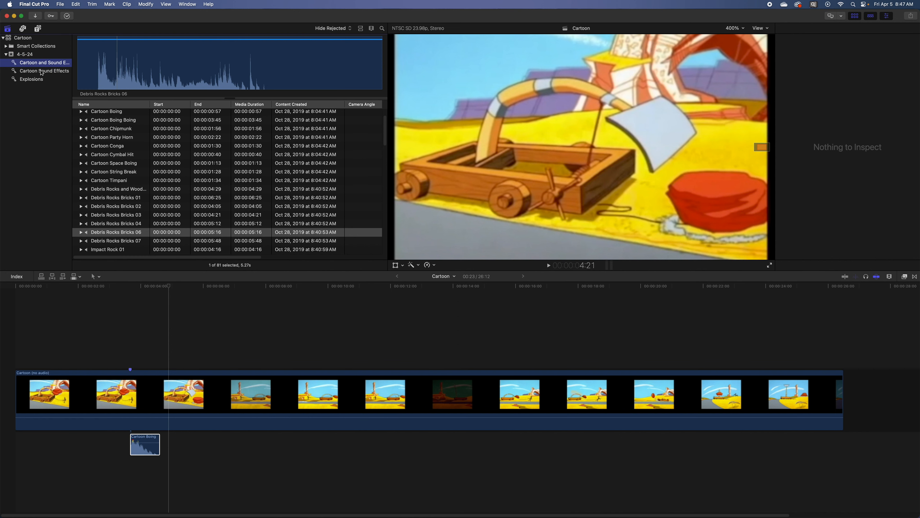
left_click(41, 72)
left_click(29, 80)
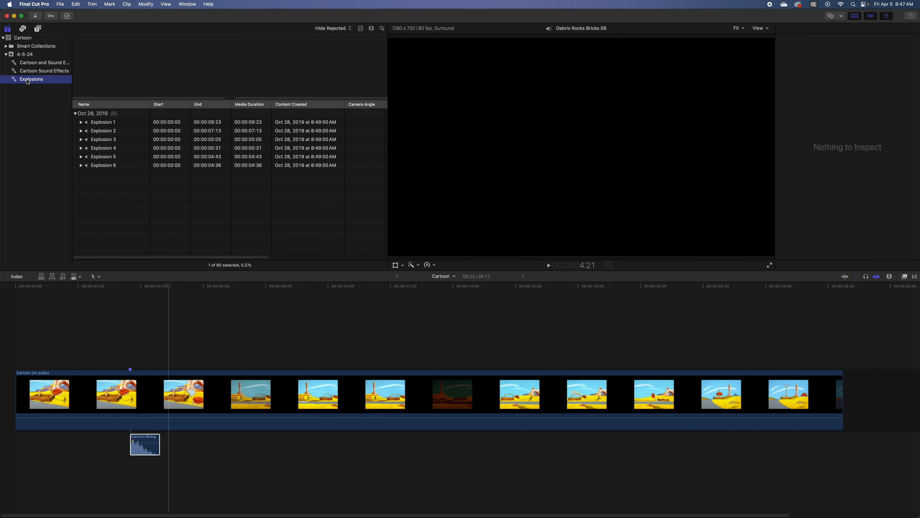
Preview the sounds Explosion 1 through Explosion 6 one after another
left_click(106, 123)
key("space")
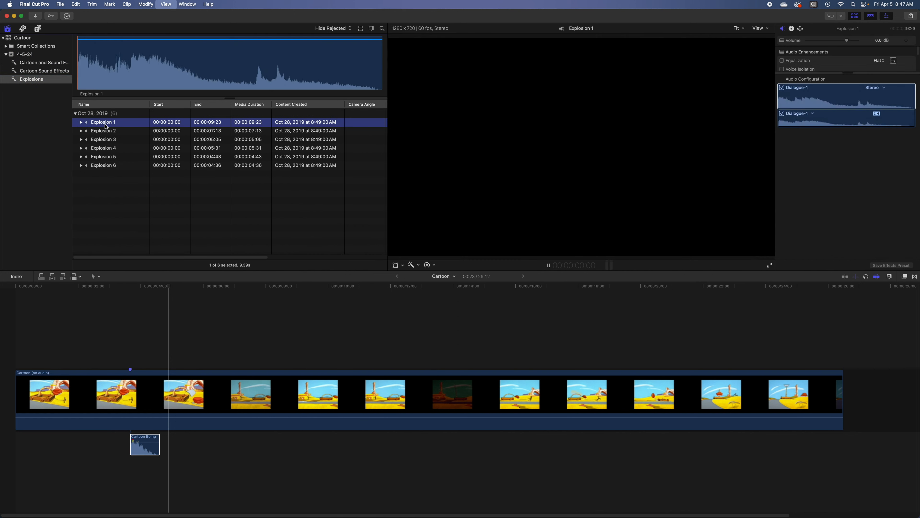
left_click(105, 133)
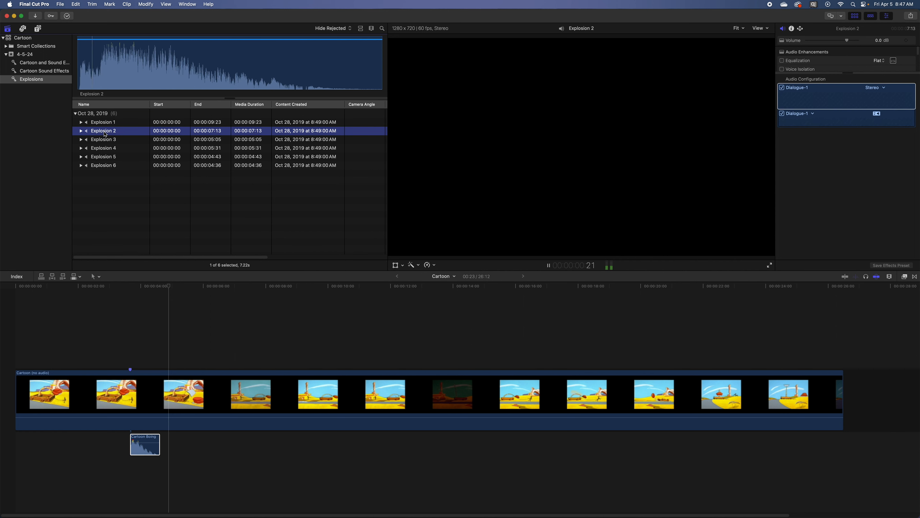
left_click(105, 139)
key("space")
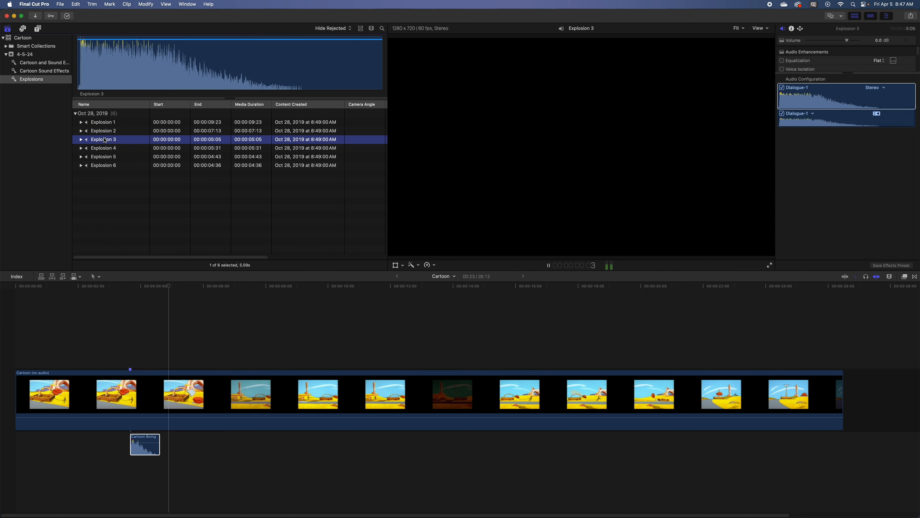
left_click(101, 152)
key("space")
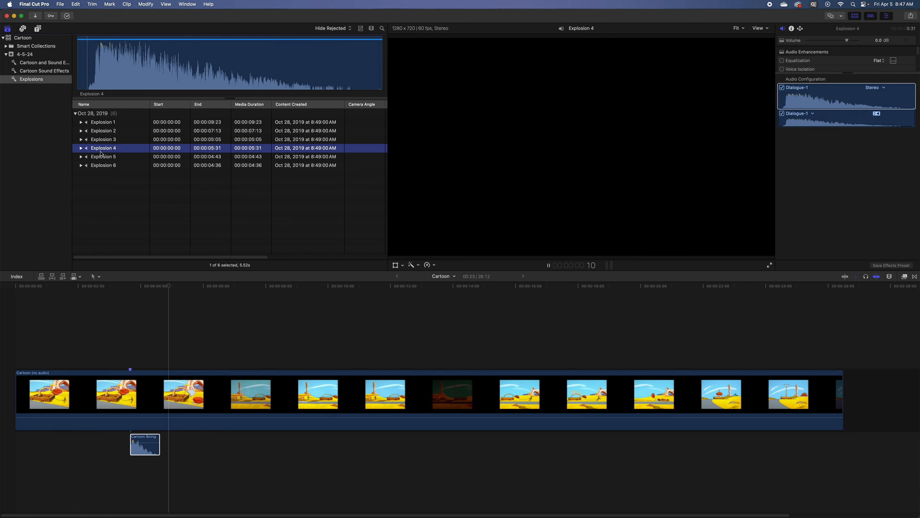
left_click(102, 157)
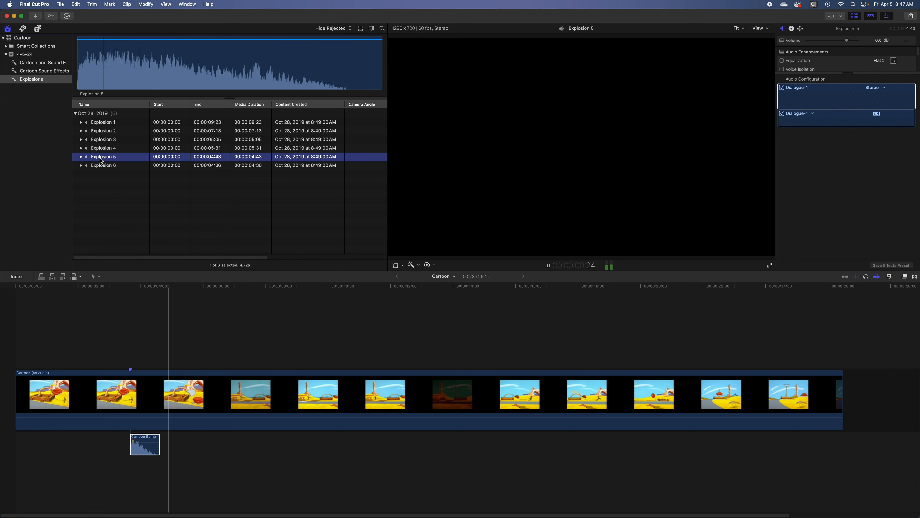
left_click(102, 167)
key("space")
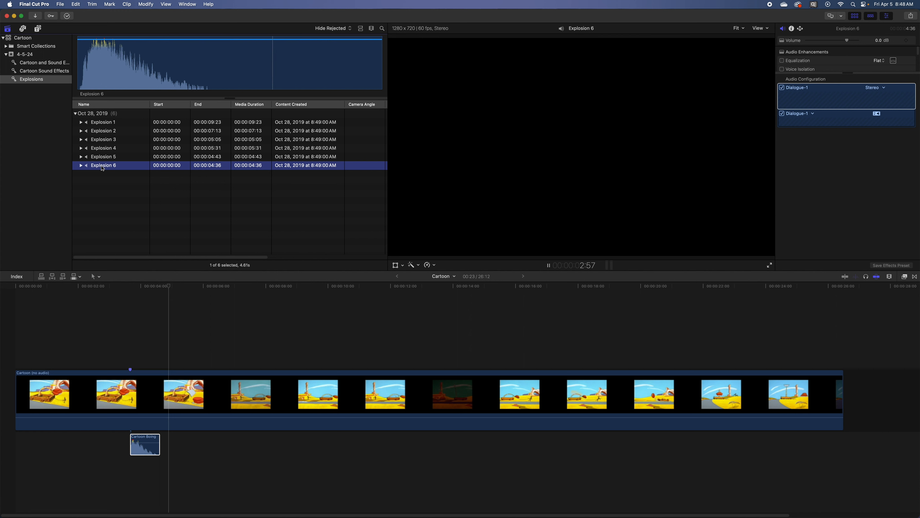
key("space")
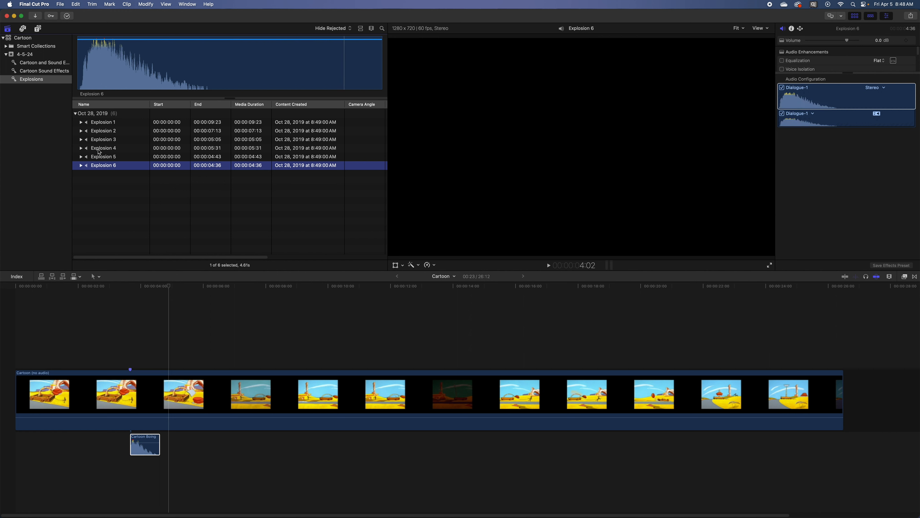
Compare Explosion 4, Explosion 3 and Explosion 2 by playing them again, leaving Explosion 2 selected
left_click(99, 149)
key("space")
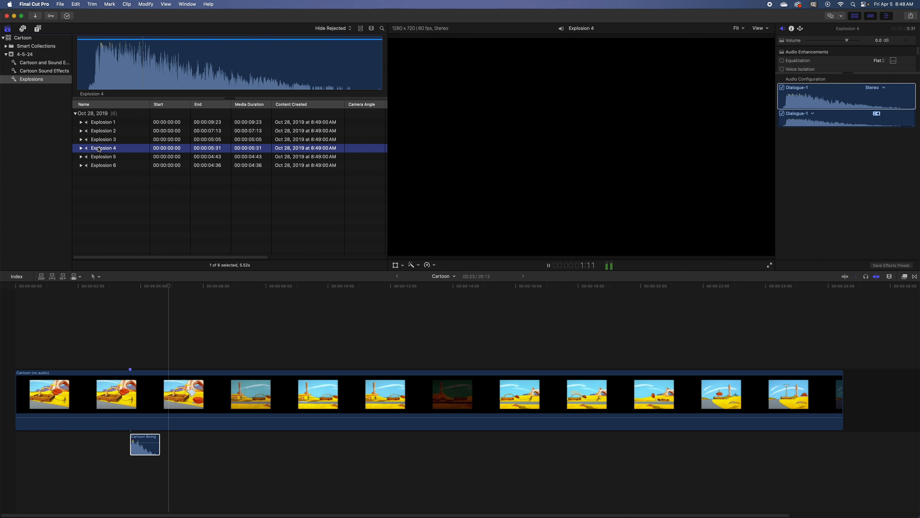
left_click(100, 143)
key("space")
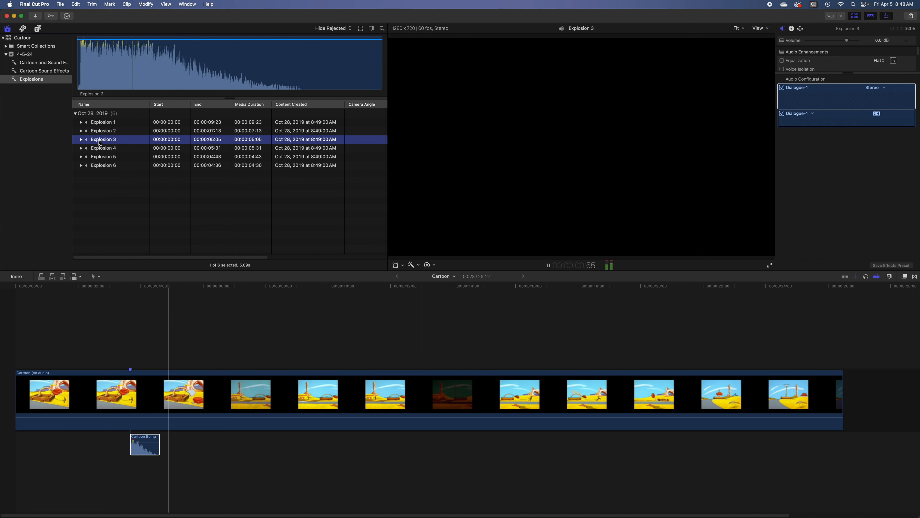
left_click(102, 133)
key("space")
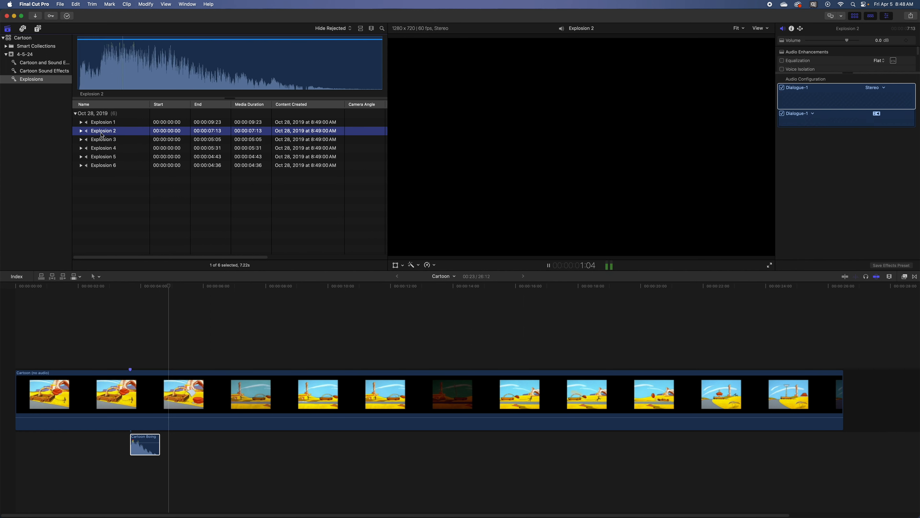
key("space")
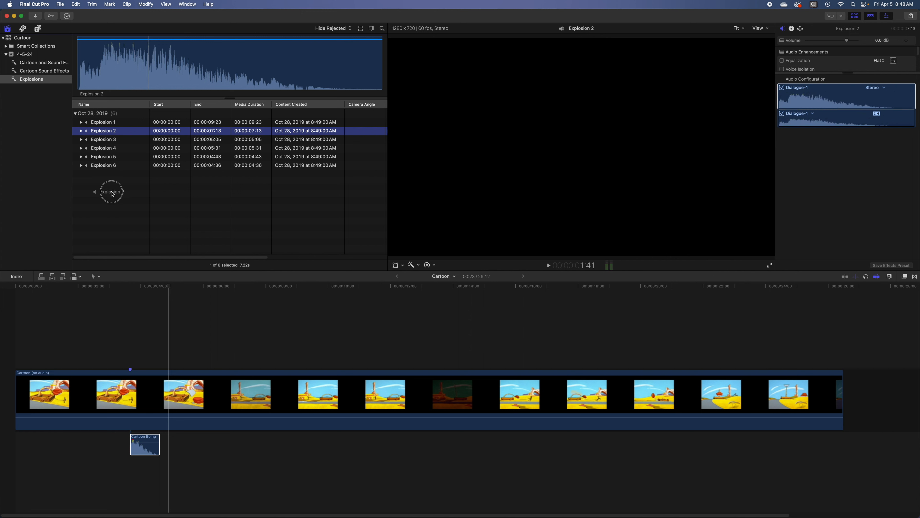
Add a marker to the video clip at 4:17, the frame where the rock hits the ground
mouse_move(168, 286)
left_mouse_down()
mouse_move(148, 288)
mouse_move(158, 288)
left_mouse_up()
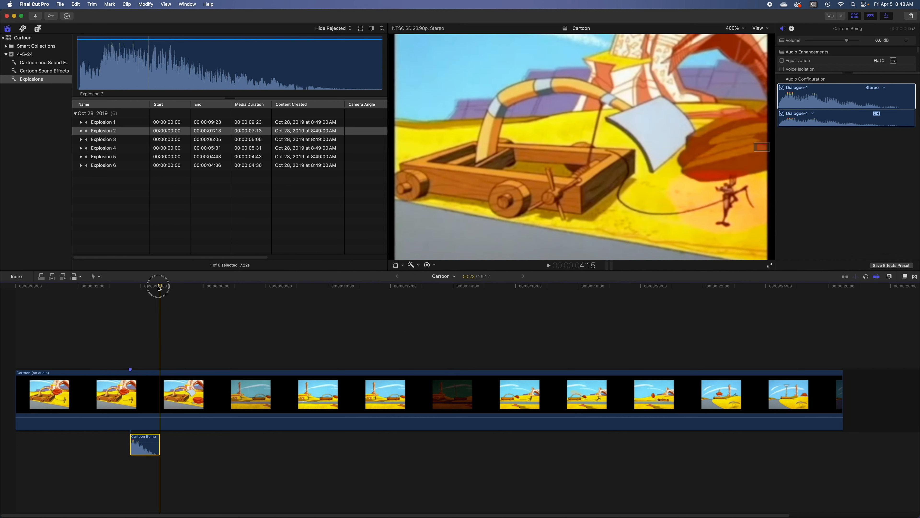
key("Right")
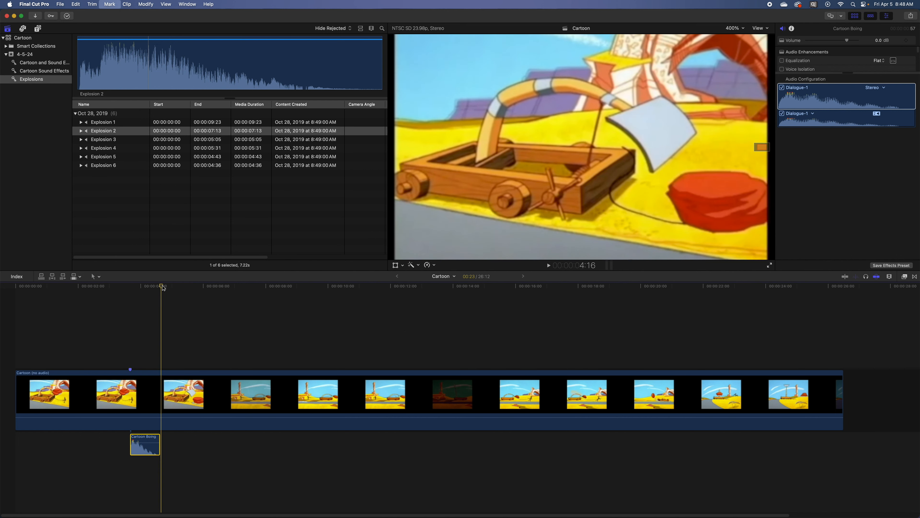
key("Right")
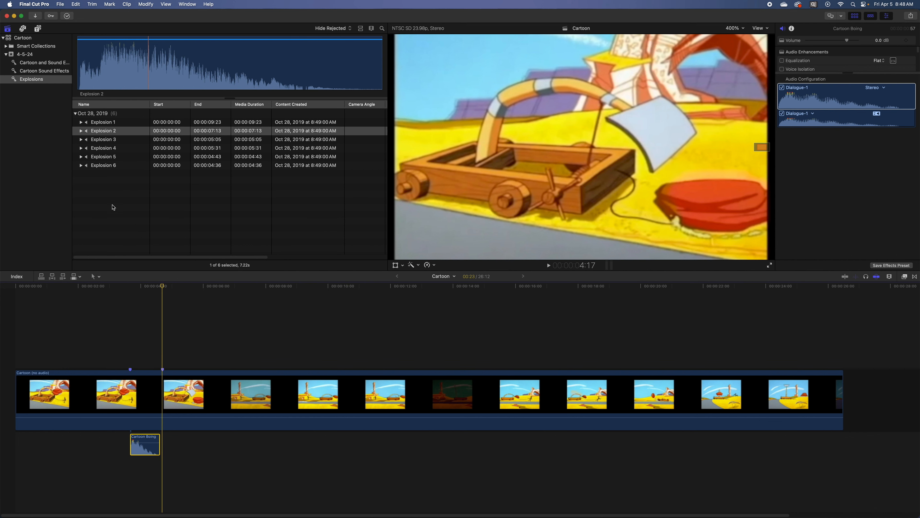
Connect the Explosion 2 sound below the video clip at the 4:17 marker and play the section to check its timing
left_click_drag(103, 134, 165, 445)
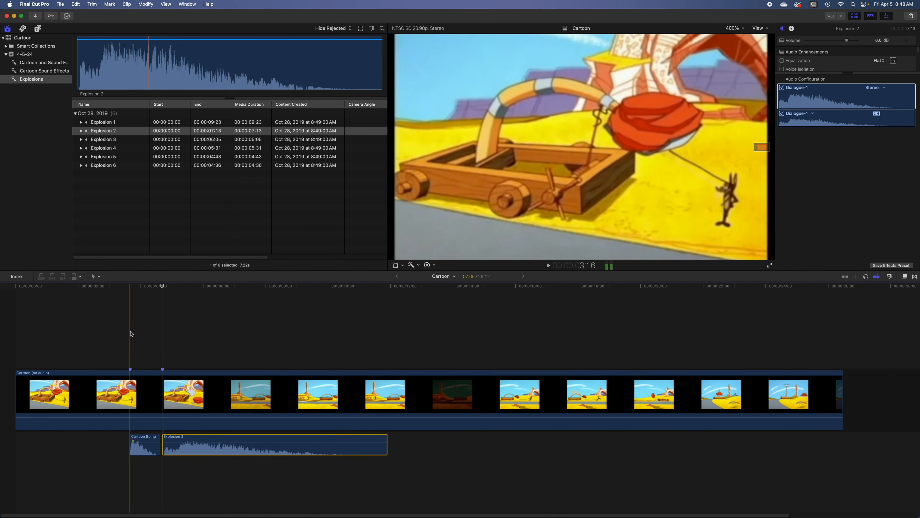
key("space")
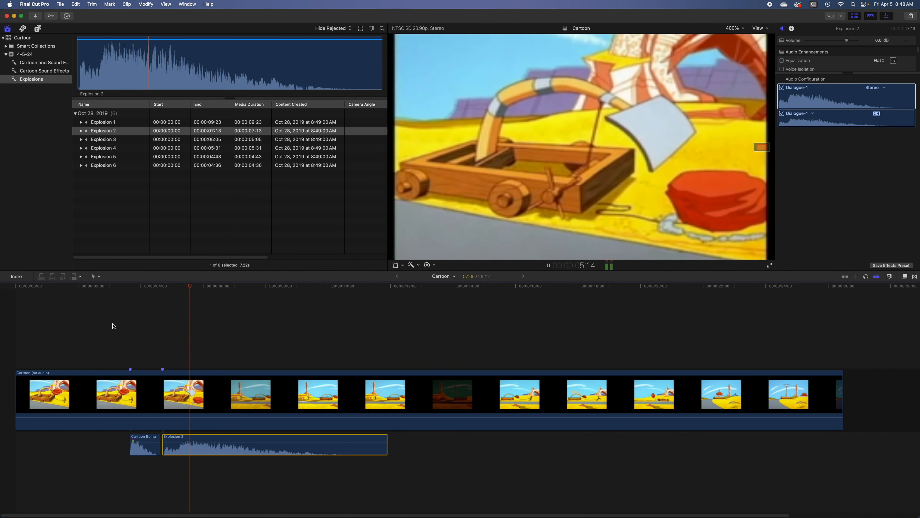
key("space")
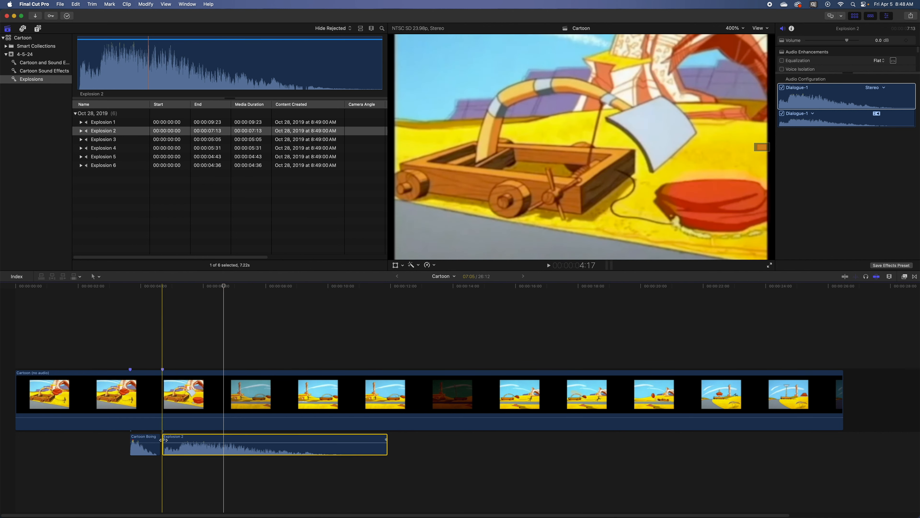
Trim the quiet start off the Explosion 2 clip, move it back to the rock-impact marker, and play the section
left_click_drag(163, 447, 176, 447)
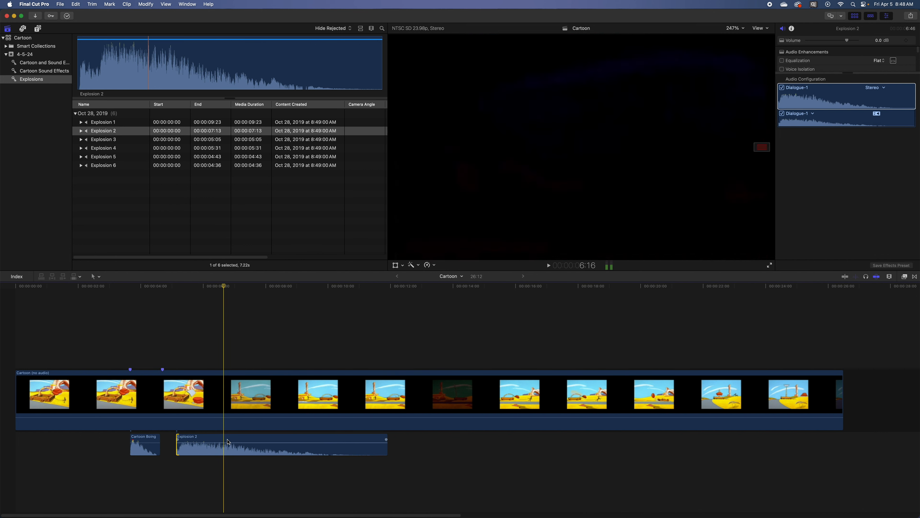
left_click_drag(238, 439, 222, 439)
key("space")
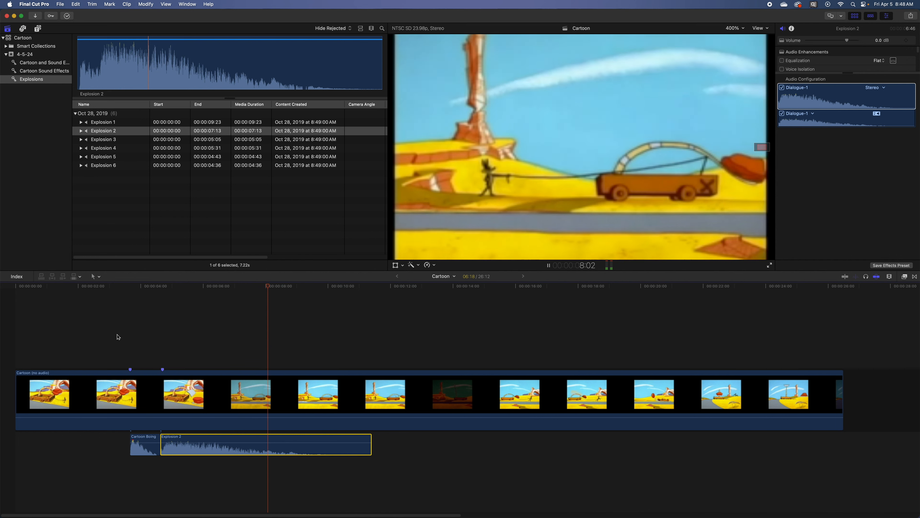
key("space")
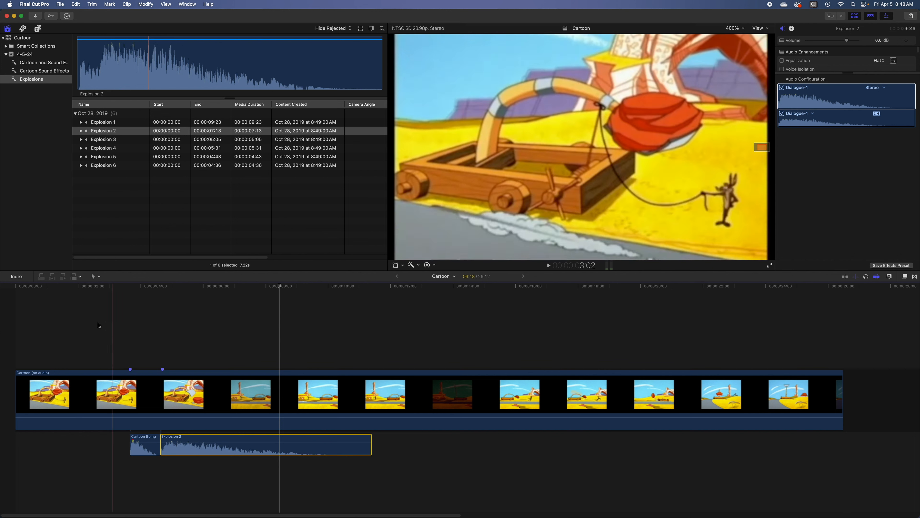
Search the built-in Sound Effects library across all effects for "Jet"
left_click(36, 63)
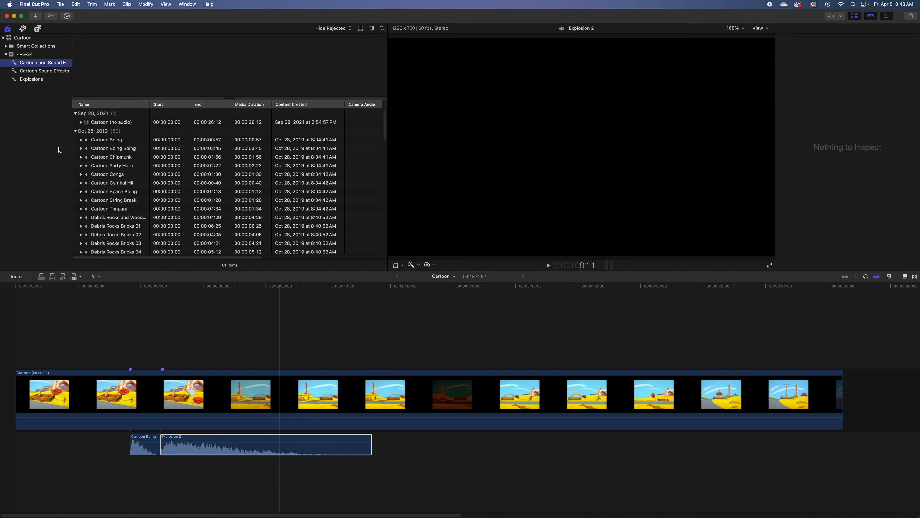
left_click_drag(385, 127, 379, 103)
left_click(39, 29)
left_click(23, 29)
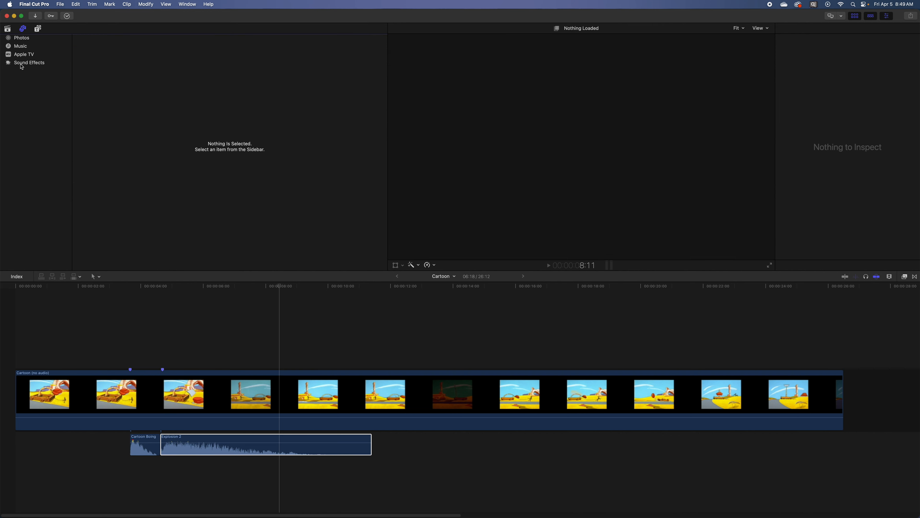
left_click(23, 65)
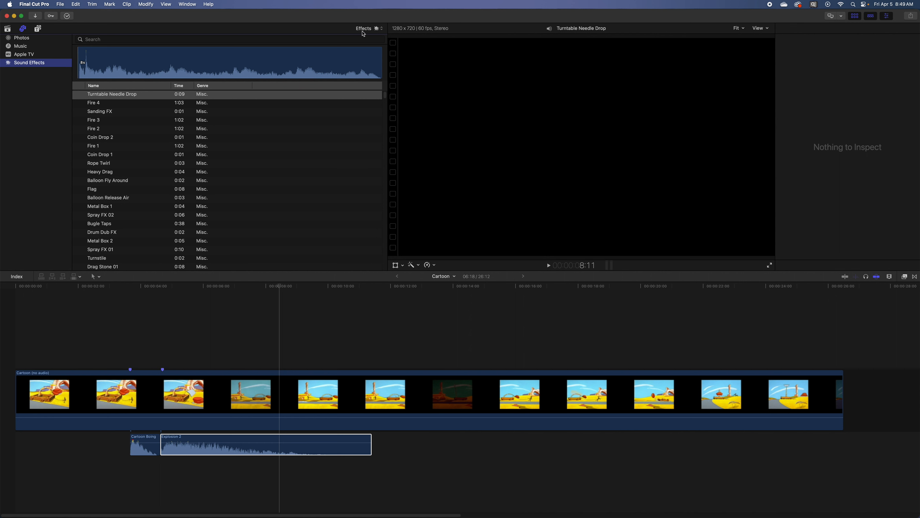
left_click(364, 29)
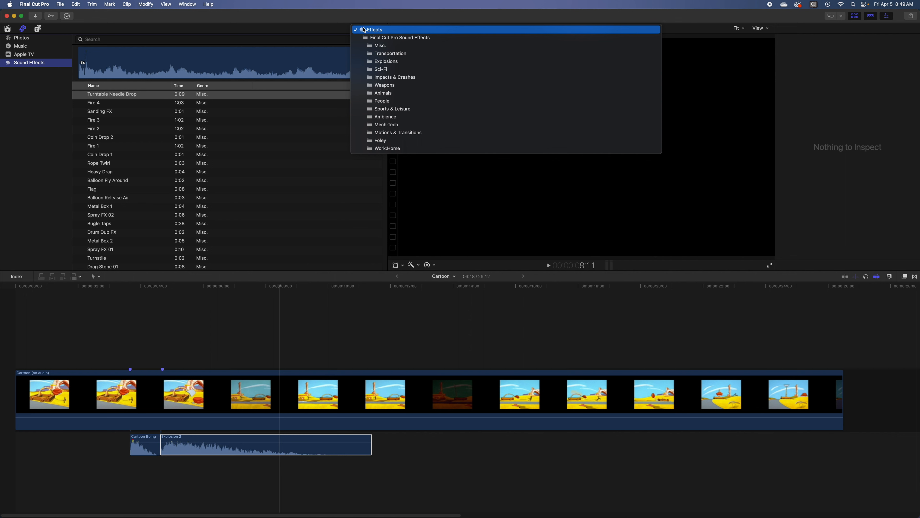
left_click(364, 30)
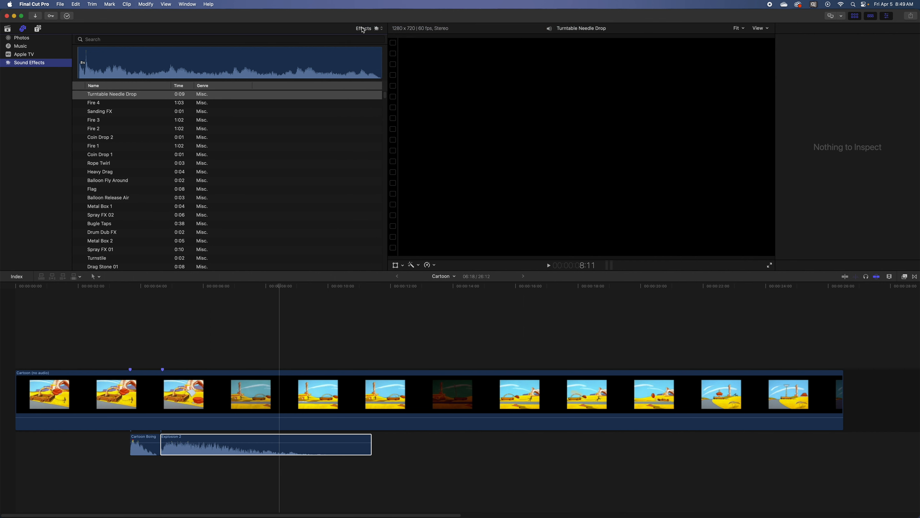
left_click(99, 39)
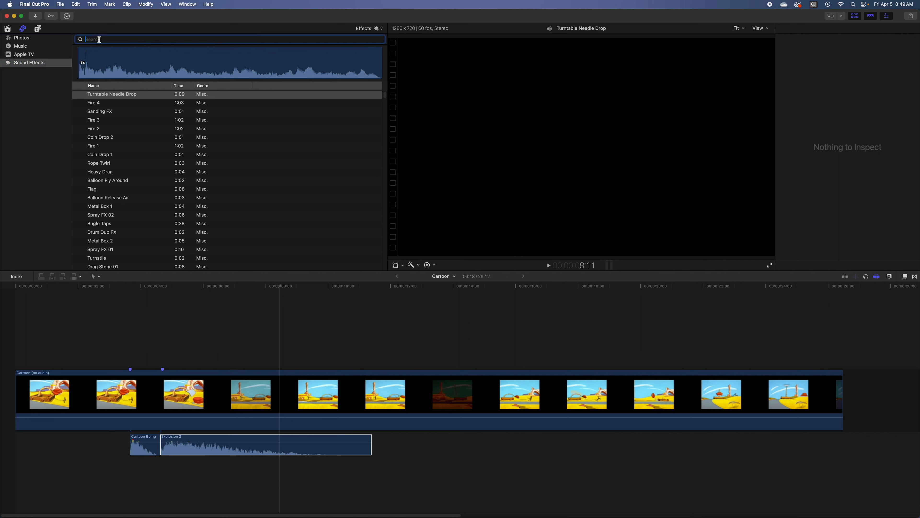
type("Jet")
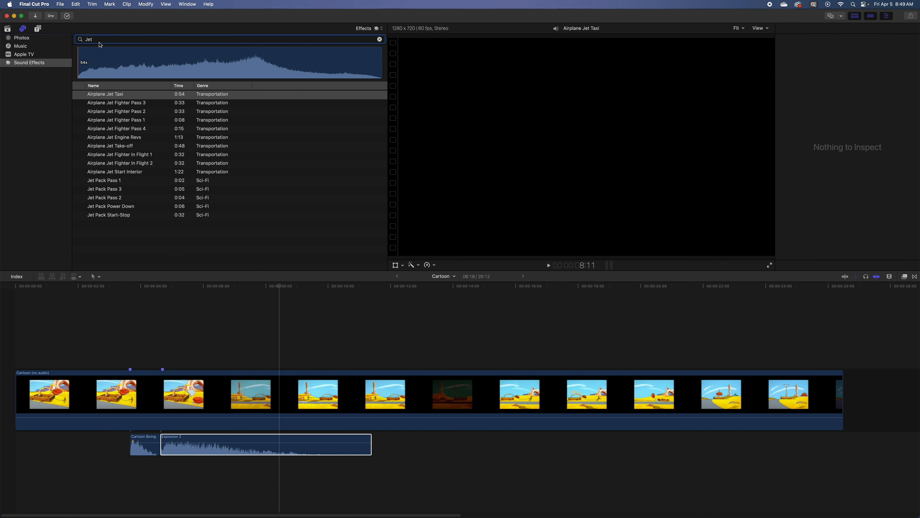
Preview Airplane Jet Fighter Pass 1 and connect it, without its quiet opening, at the very start of the video clip
left_click(113, 122)
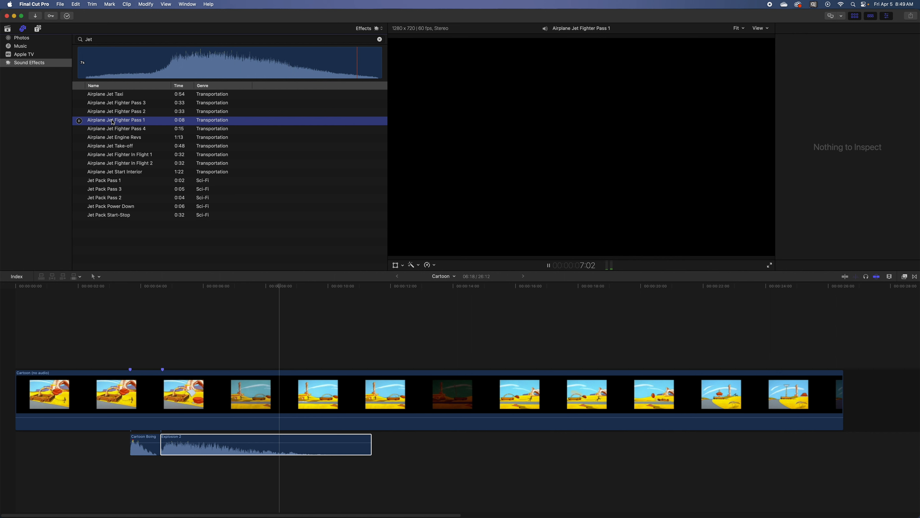
left_click(82, 121)
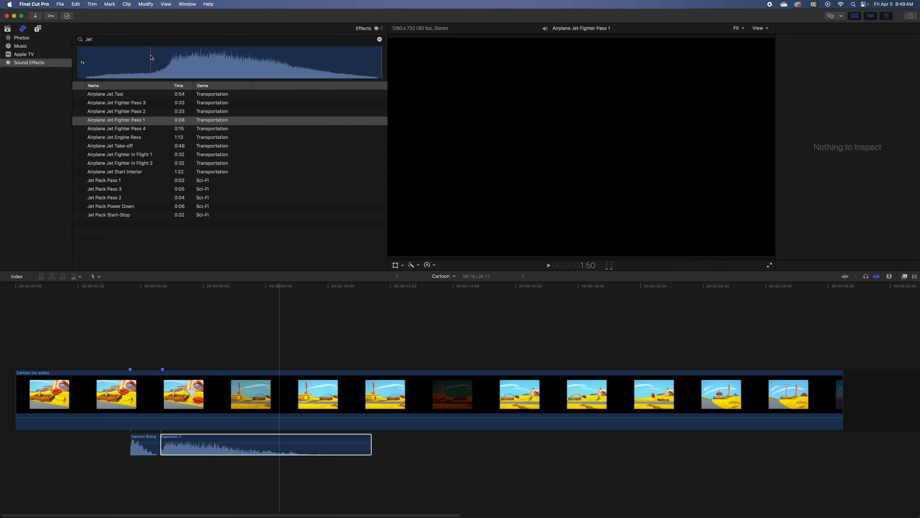
left_click_drag(151, 57, 220, 450)
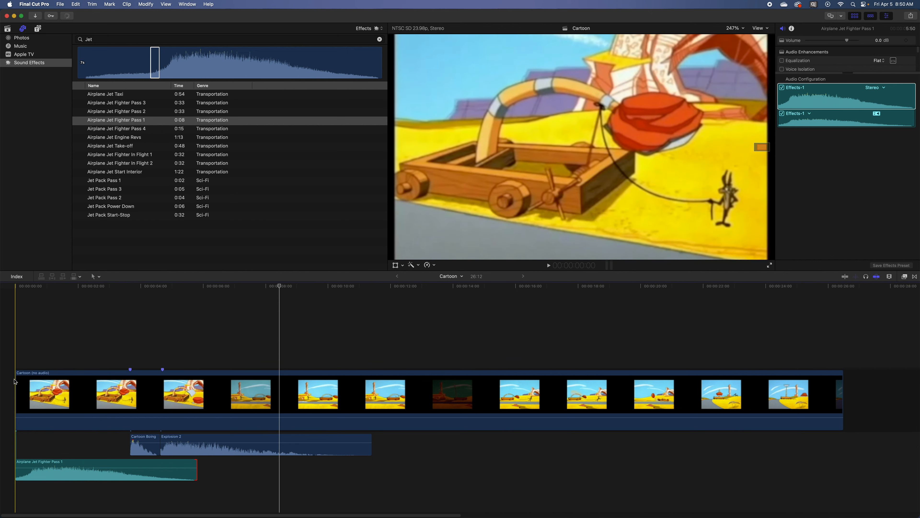
key("space")
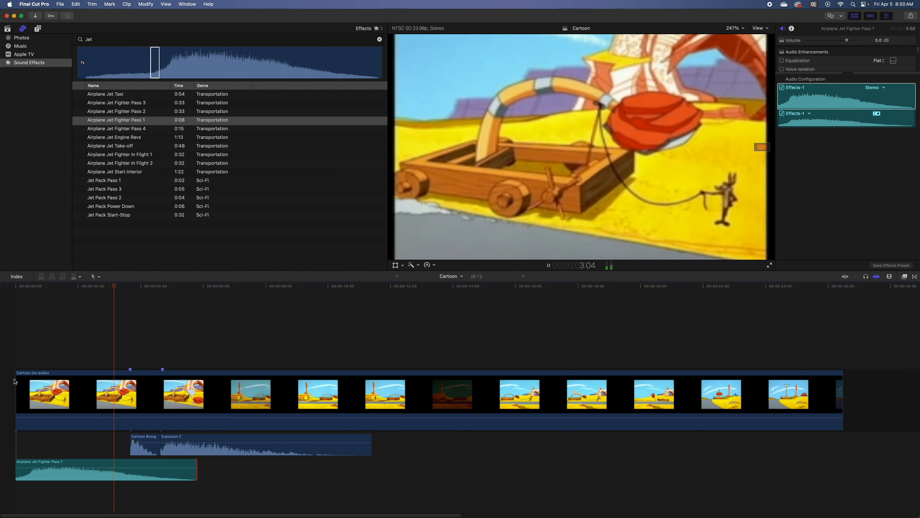
key("space")
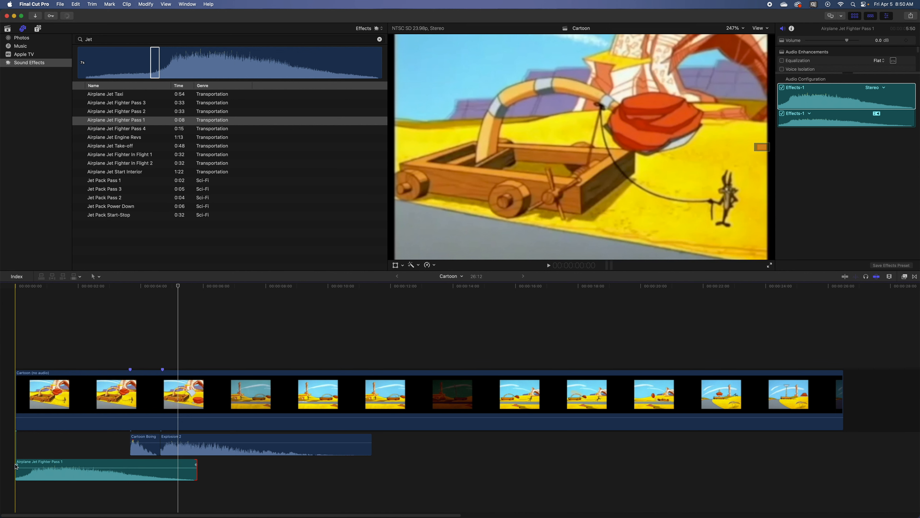
Try trimming about half a second off the start of the jet sound, play it, and undo the trim
left_click_drag(16, 462, 34, 463)
key("space")
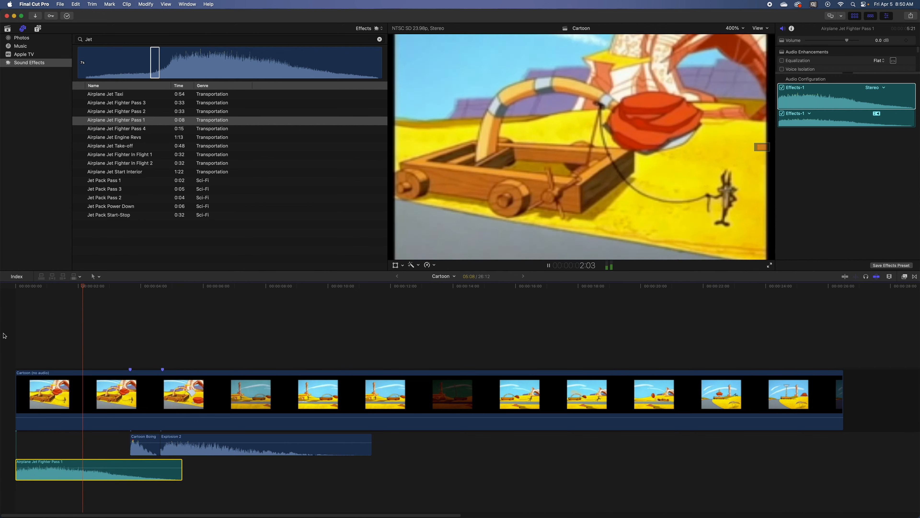
key("space")
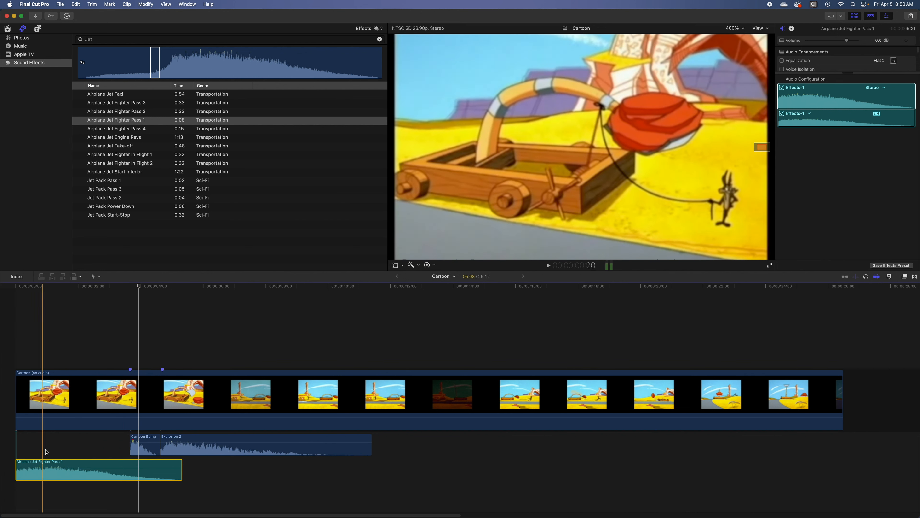
key("super+z")
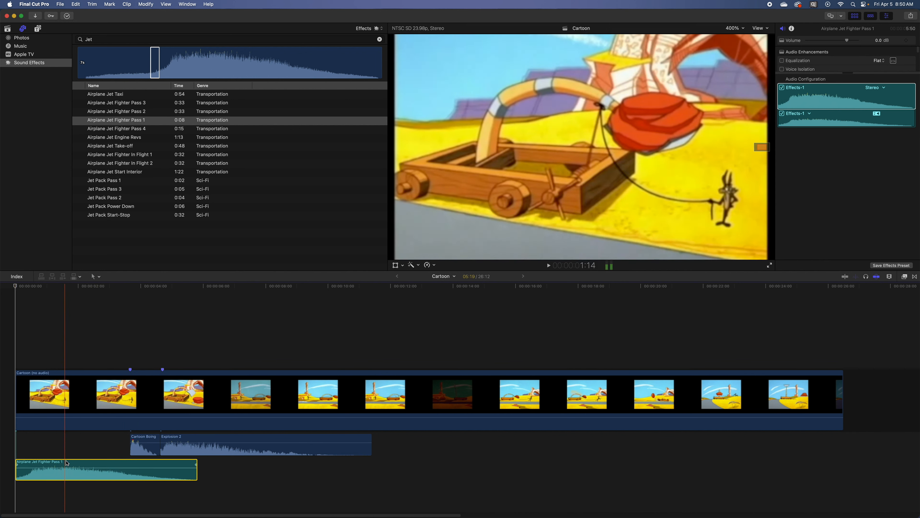
Move the Airplane Jet Fighter Pass 1 clip to start about 1.3 seconds into the video and lower its volume to -9.0 dB
left_click_drag(84, 468, 115, 466)
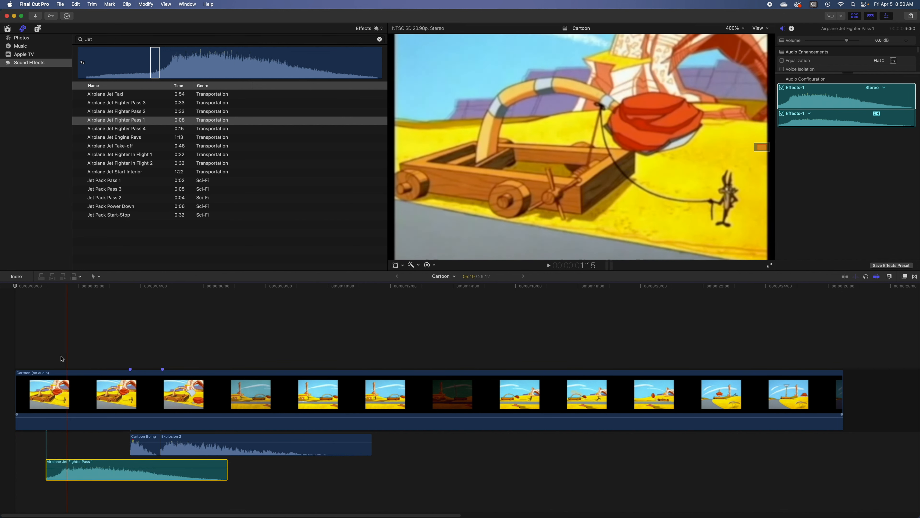
key("space")
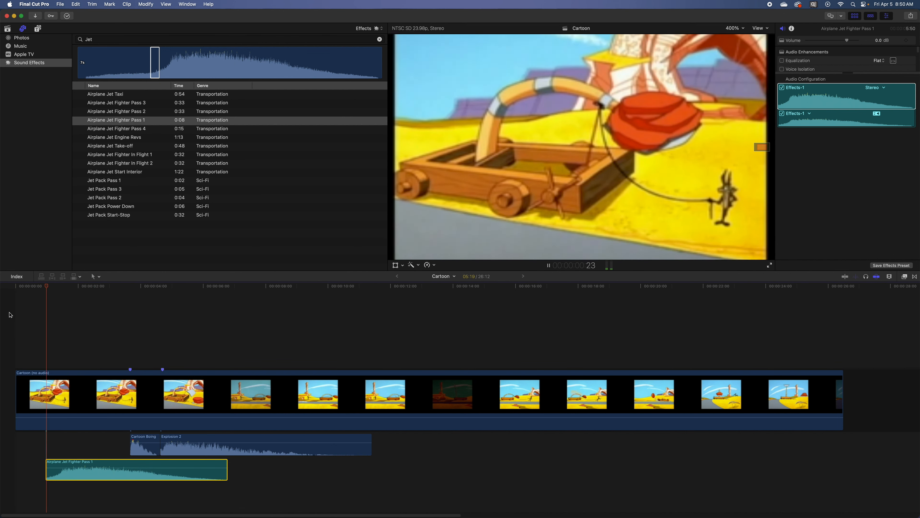
key("space")
left_click_drag(130, 461, 142, 461)
key("Home")
key("space")
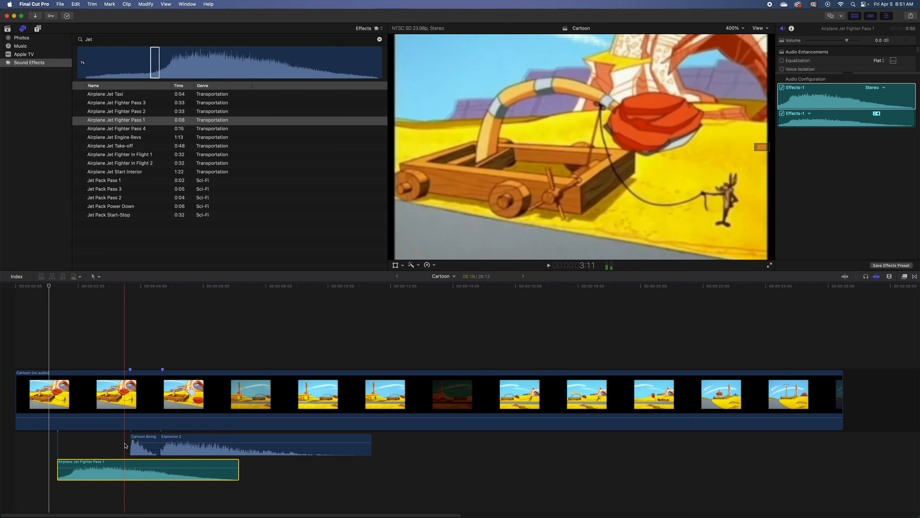
left_click_drag(125, 465, 126, 472)
key("space")
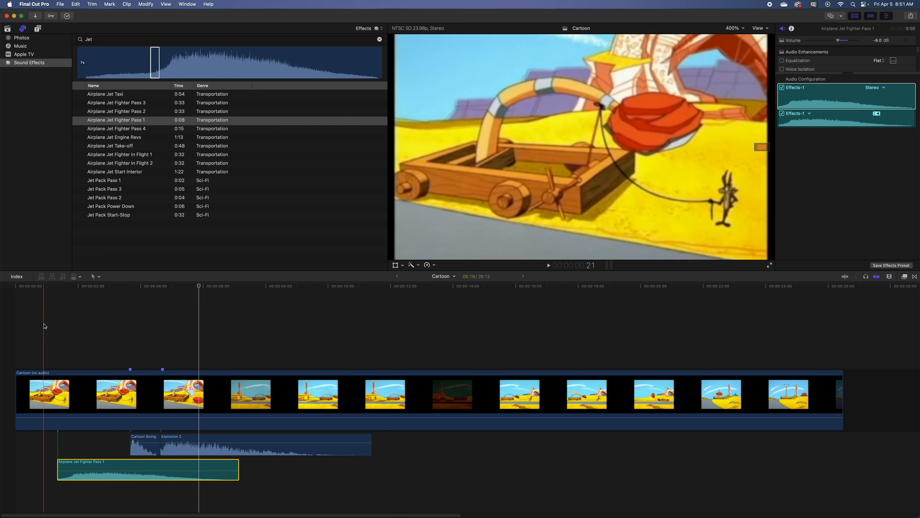
Turn off Audio Skimming and play the project from the beginning to check all the sound effects
left_click(166, 4)
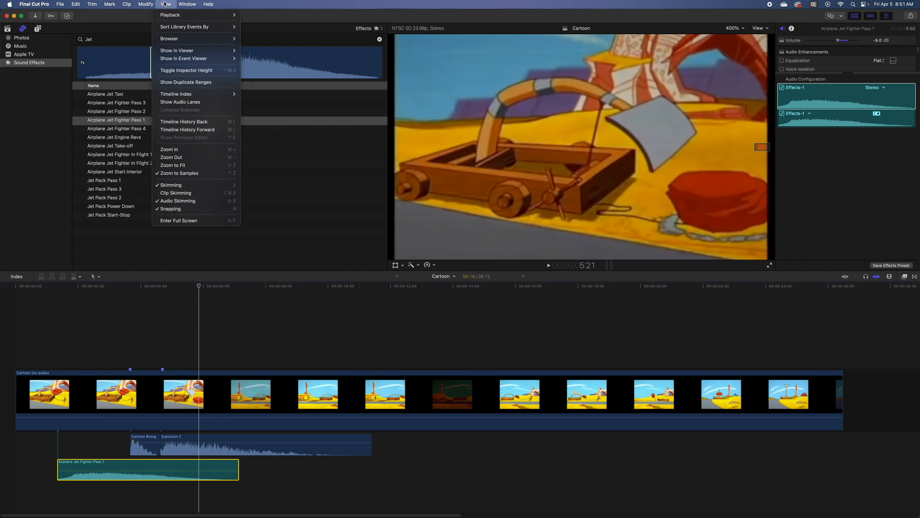
left_click(185, 201)
key("Home")
key("space")
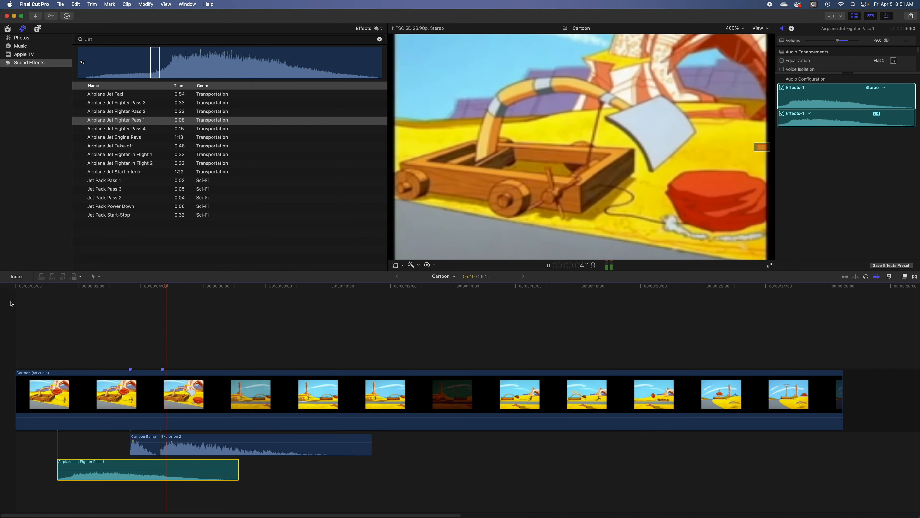
key("space")
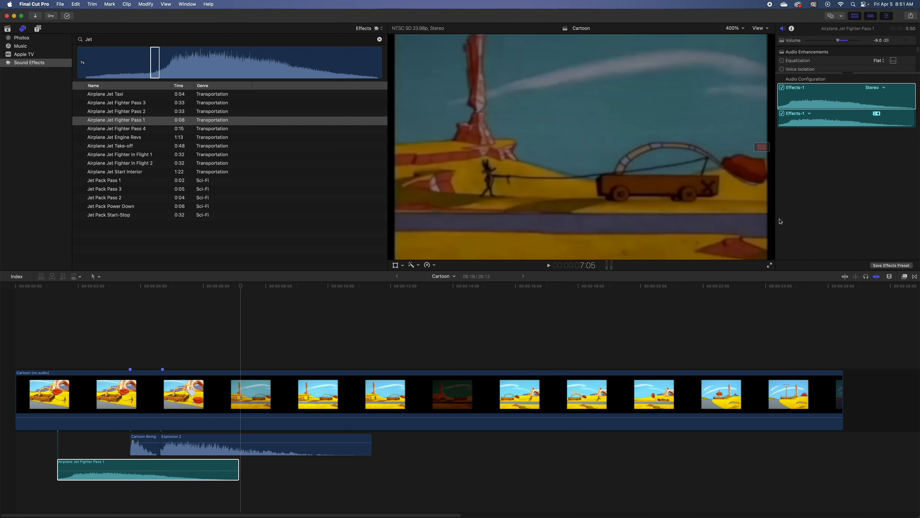
Display the 4-5-24 event's contents as filmstrips and reveal the Cartoon project in the browser with it selected
left_click(8, 29)
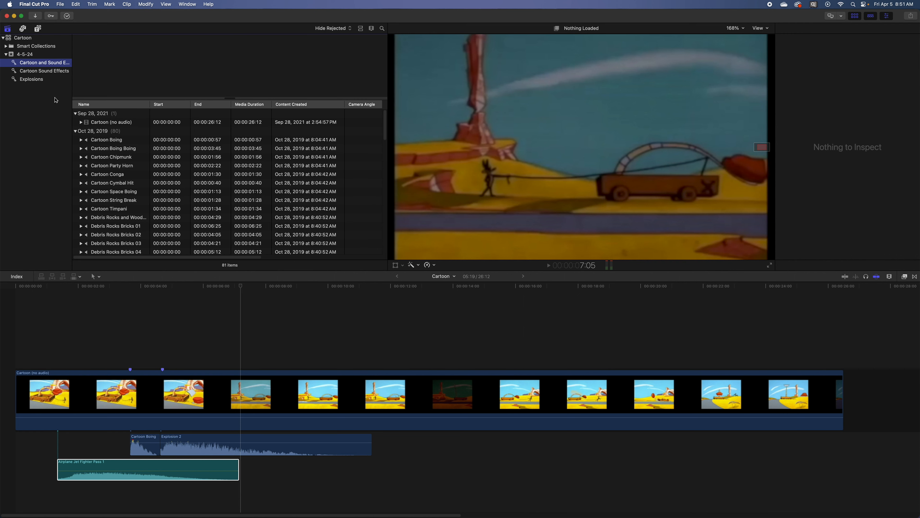
left_click(361, 29)
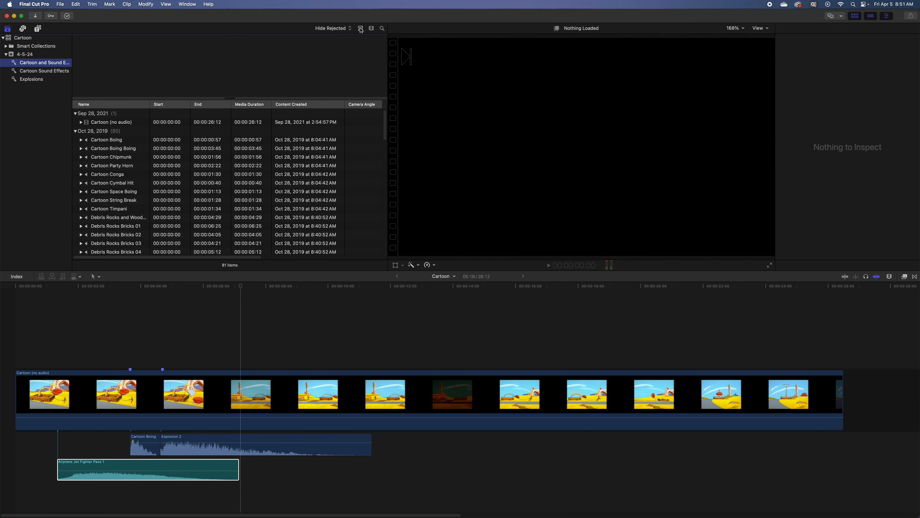
left_click_drag(384, 69, 382, 1)
left_click(19, 56)
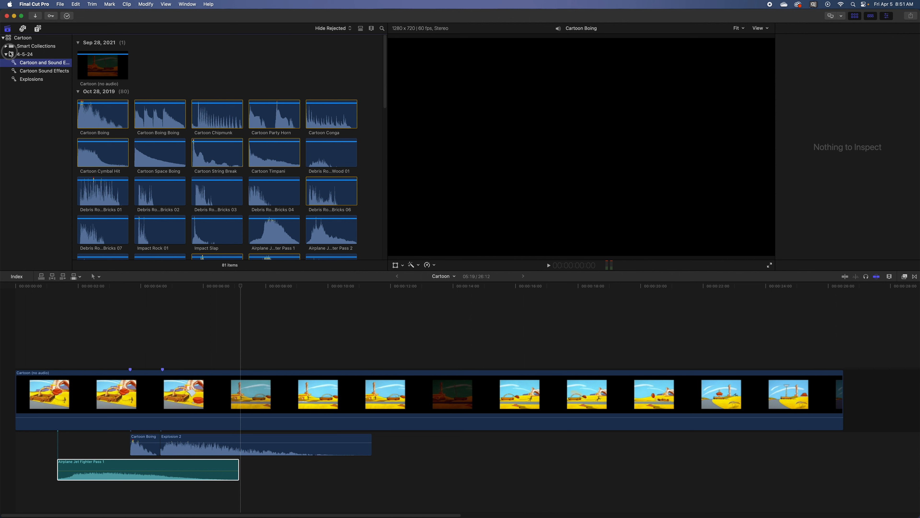
left_click(100, 65)
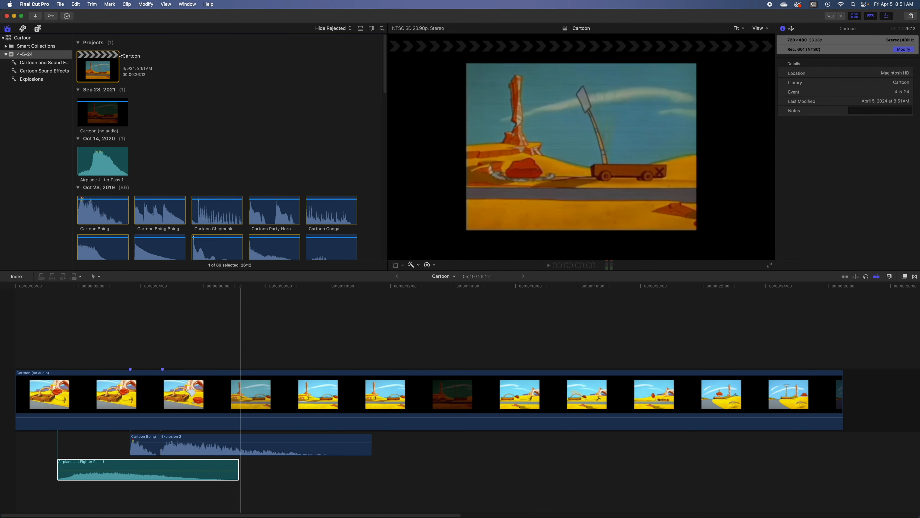
left_click(445, 276)
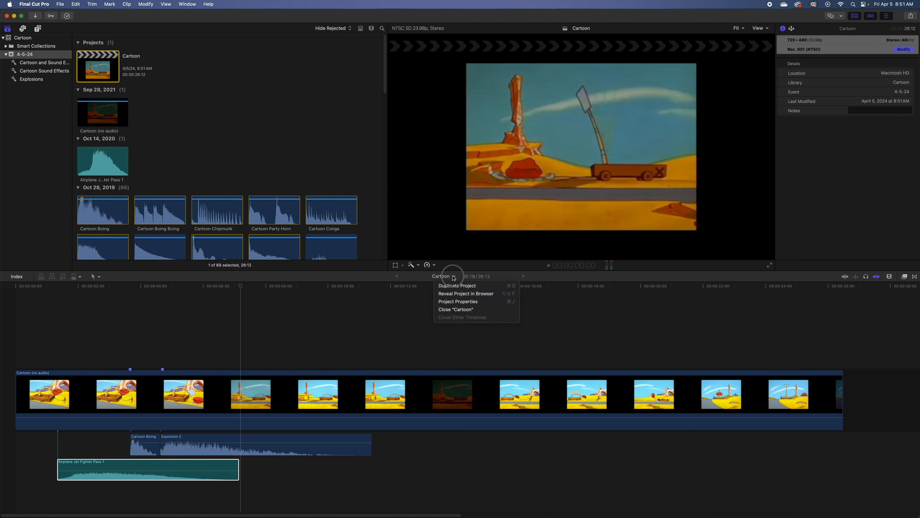
left_click(453, 294)
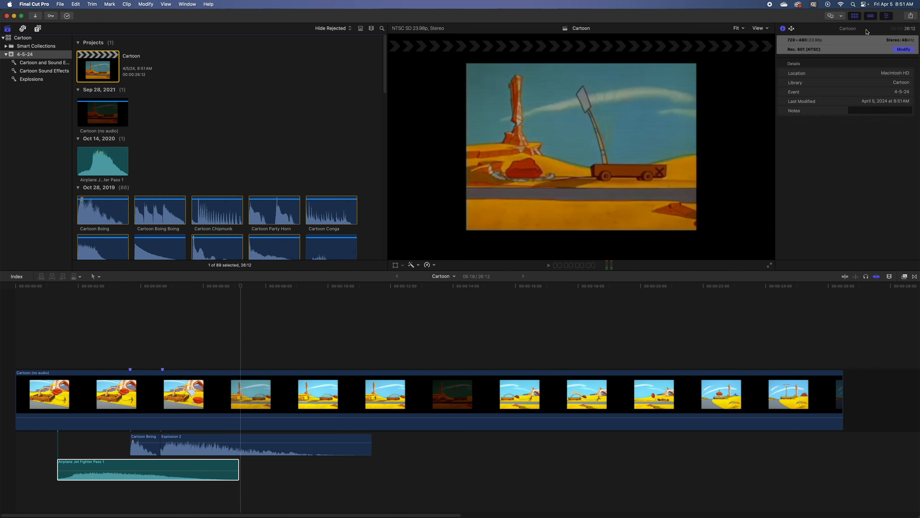
Export the Cartoon project with the Apple Devices 1080p preset as Cartoon in the Movies folder, and check the background tasks' progress
left_click(910, 17)
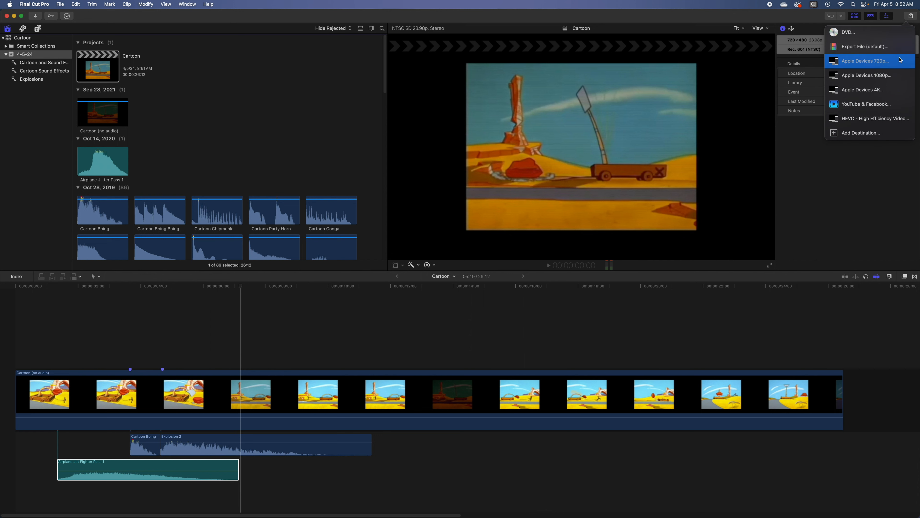
left_click(845, 75)
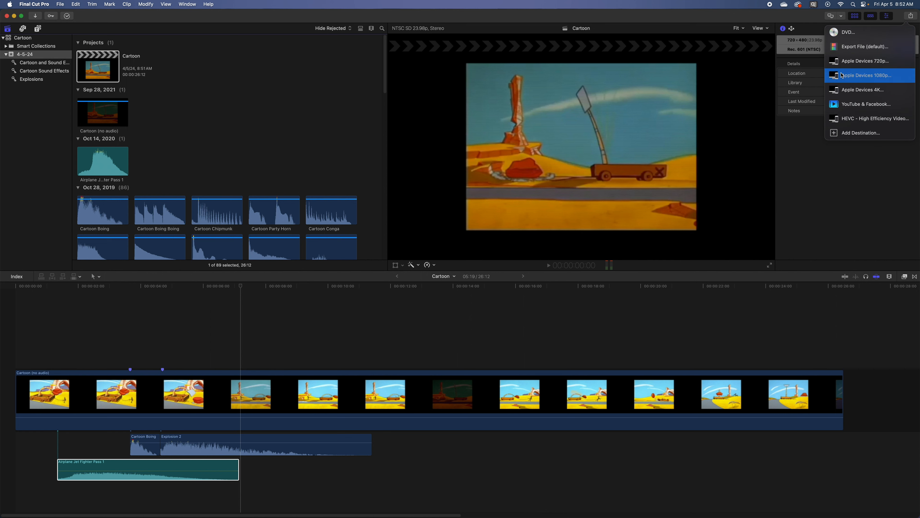
left_click(462, 117)
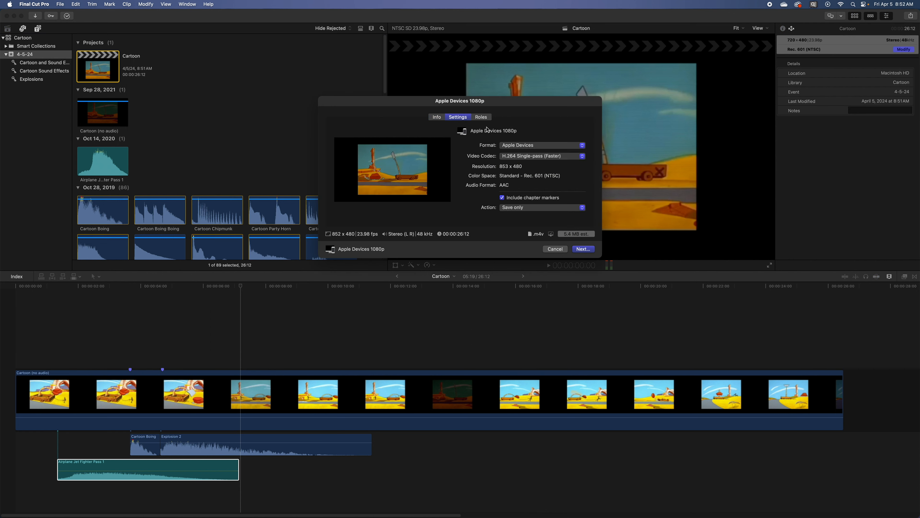
left_click(583, 249)
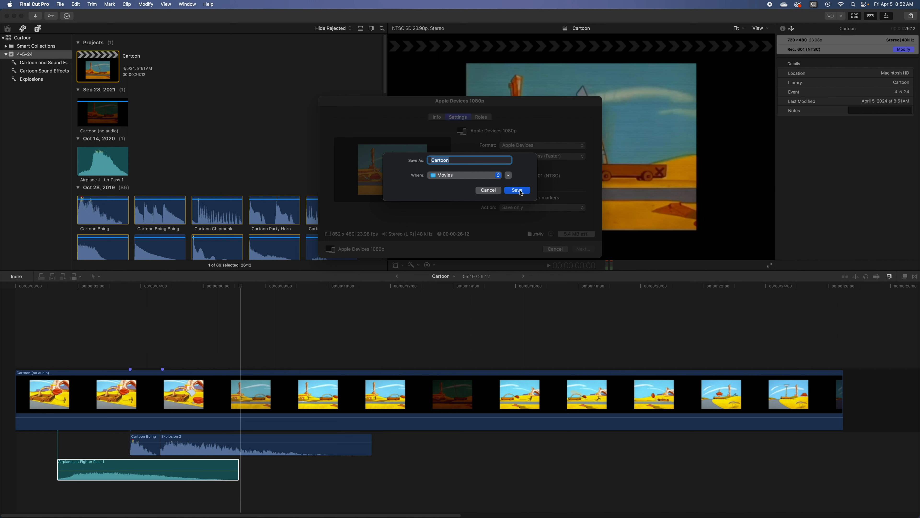
left_click(520, 191)
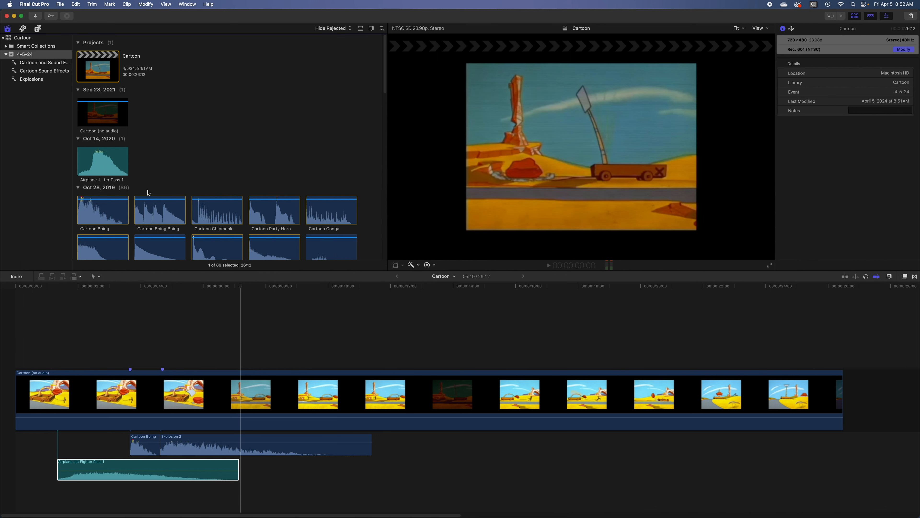
left_click(66, 17)
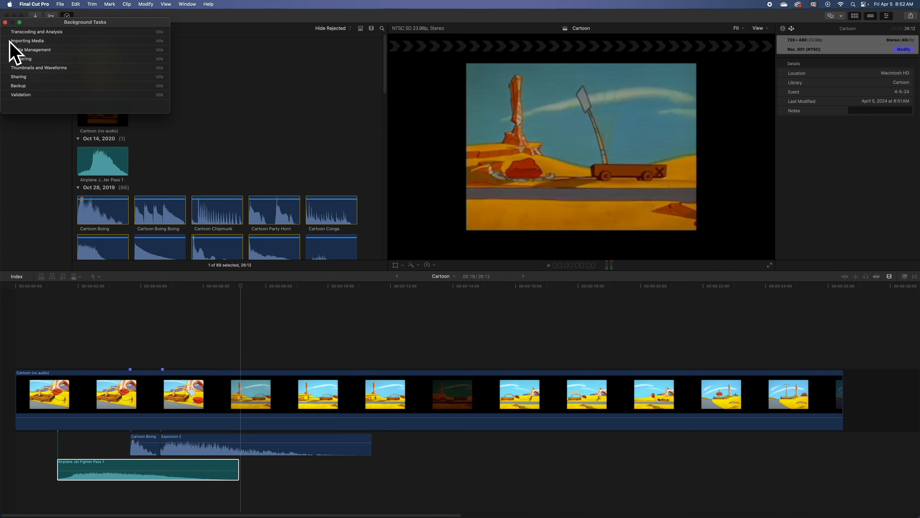
left_click(5, 23)
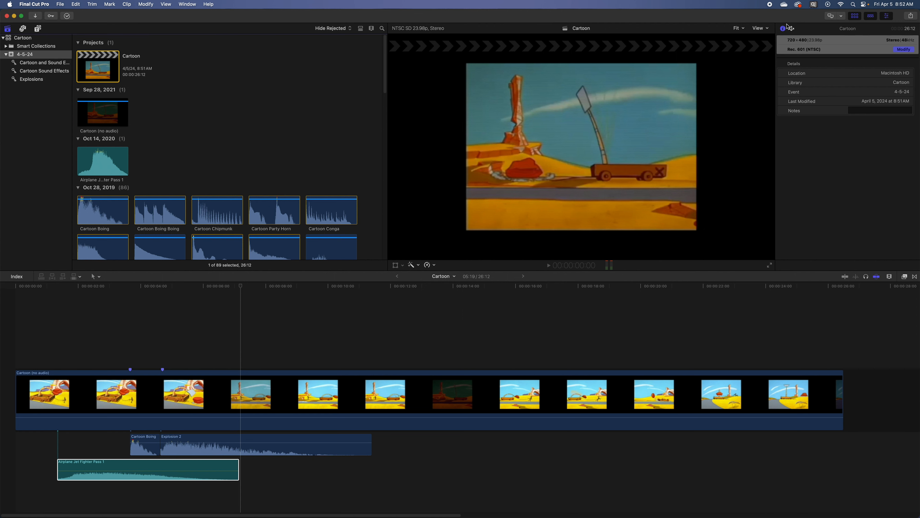
Switch to Finder and sort the Movies folder by date modified, newest first, to locate the exported Cartoon file
left_click(258, 515)
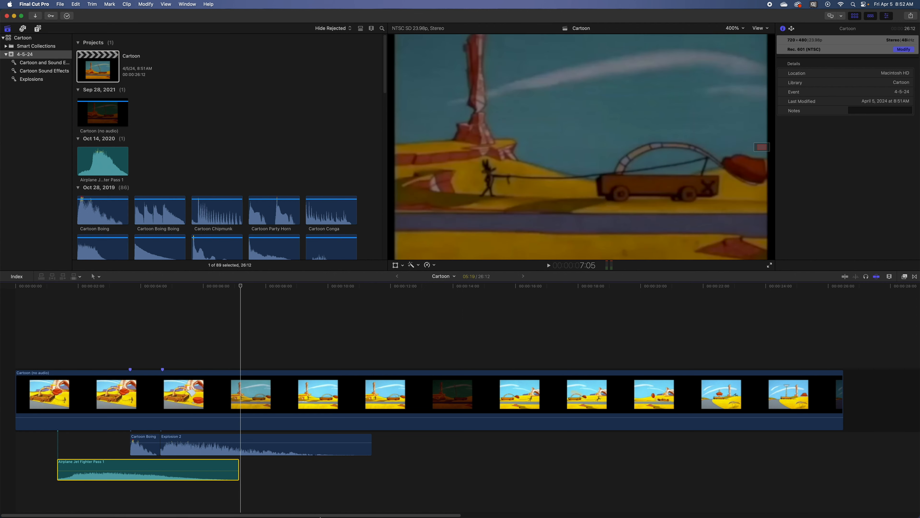
mouse_move(257, 516)
left_click(56, 494)
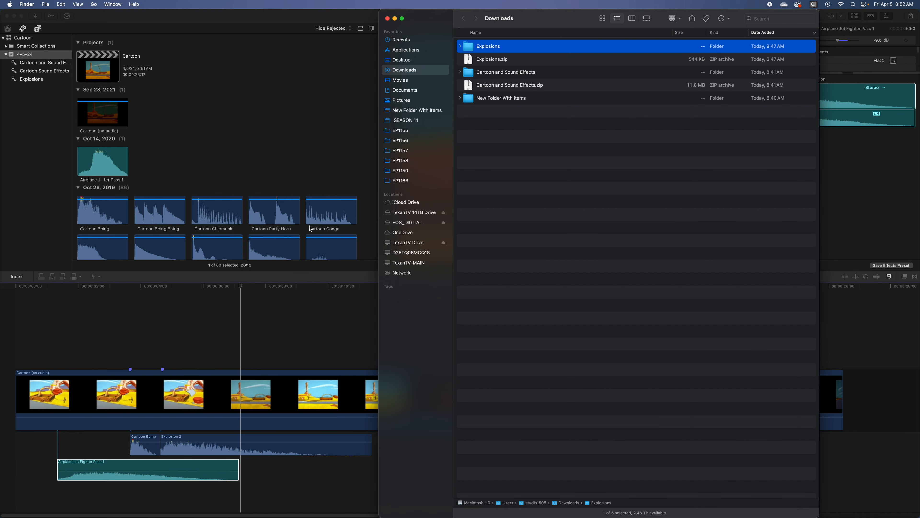
left_click(402, 81)
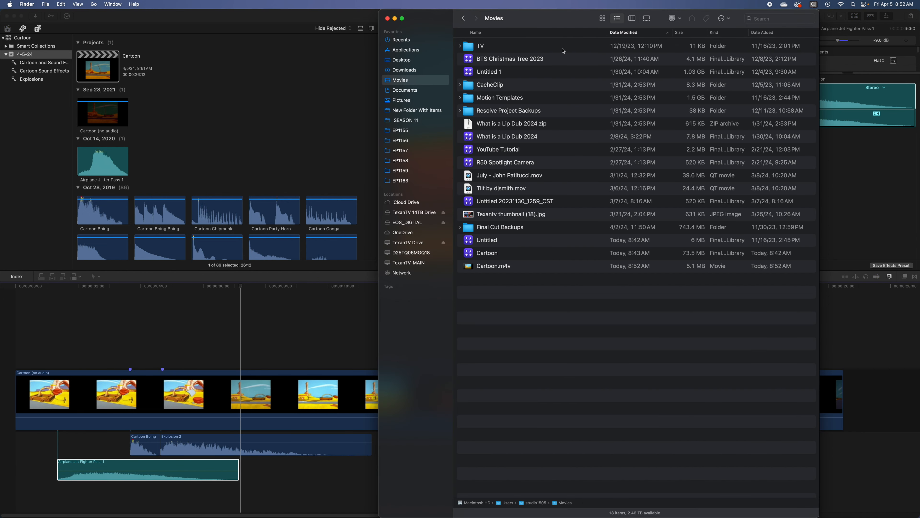
left_click(631, 33)
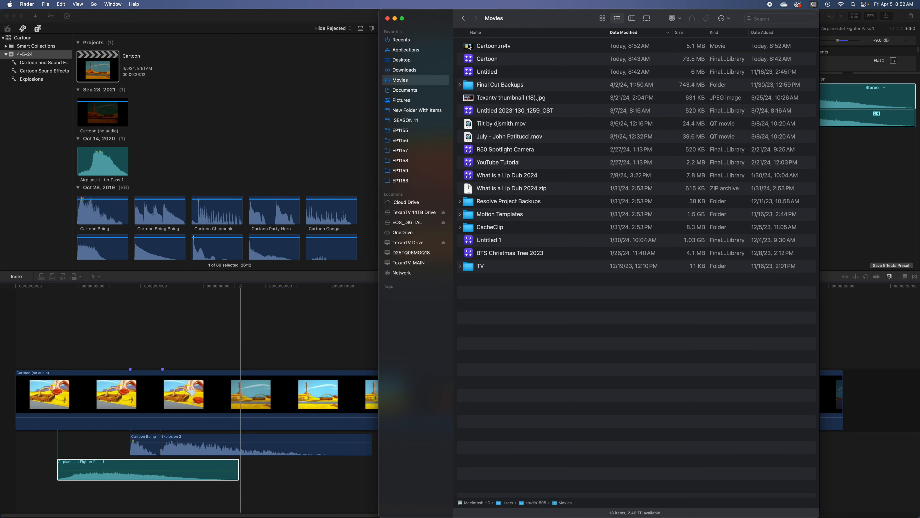